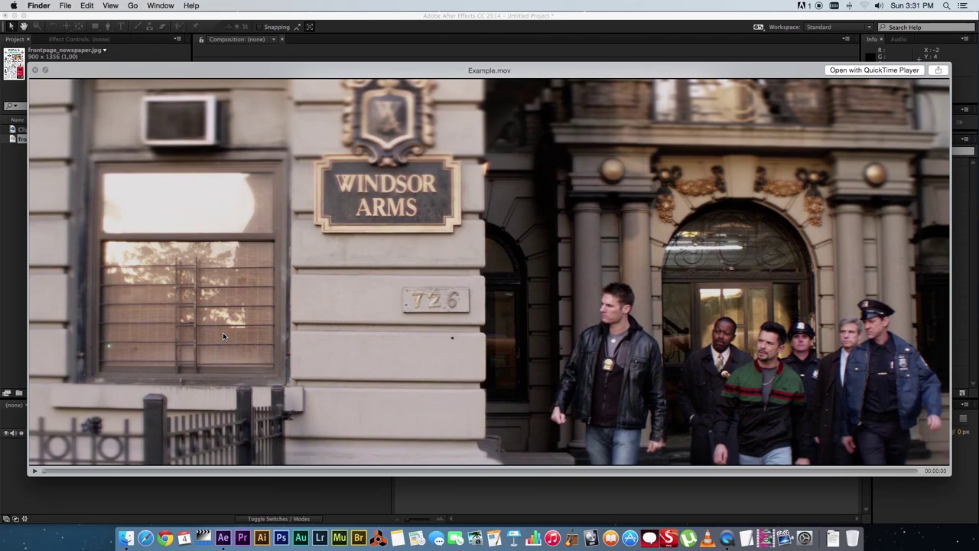
# - Play the Example.mov preview of the finished effect and return to the After Effects project
pyautogui.click(36, 472)
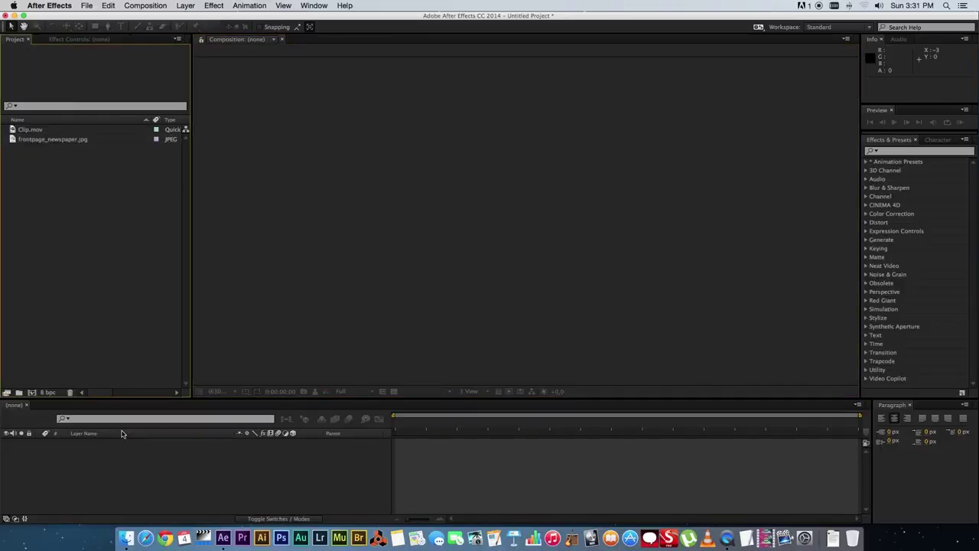
pyautogui.click(125, 538)
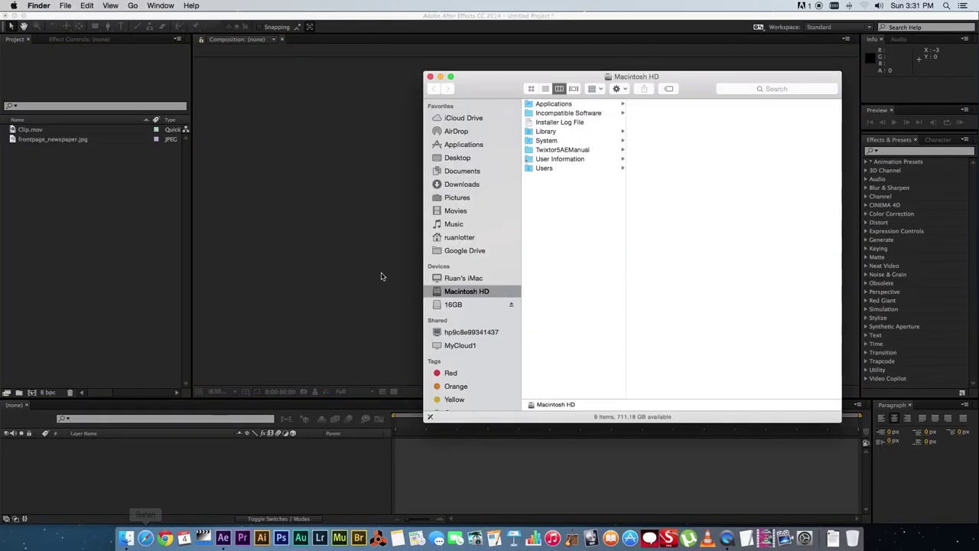
pyautogui.click(123, 210)
# - Preview the frontpage_newspaper.jpg and Clip.mov footage, closing the footage view when finished
pyautogui.doubleClick(65, 140)
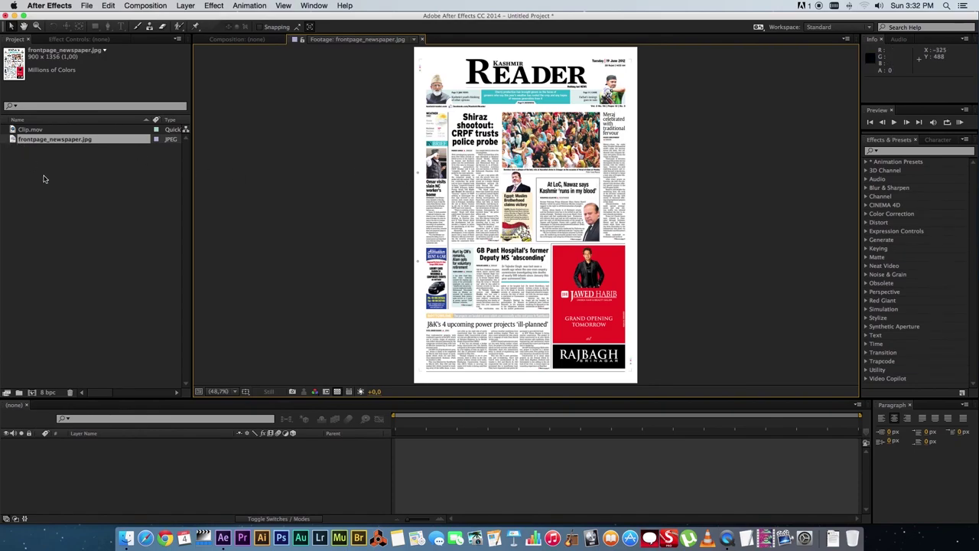
pyautogui.doubleClick(30, 129)
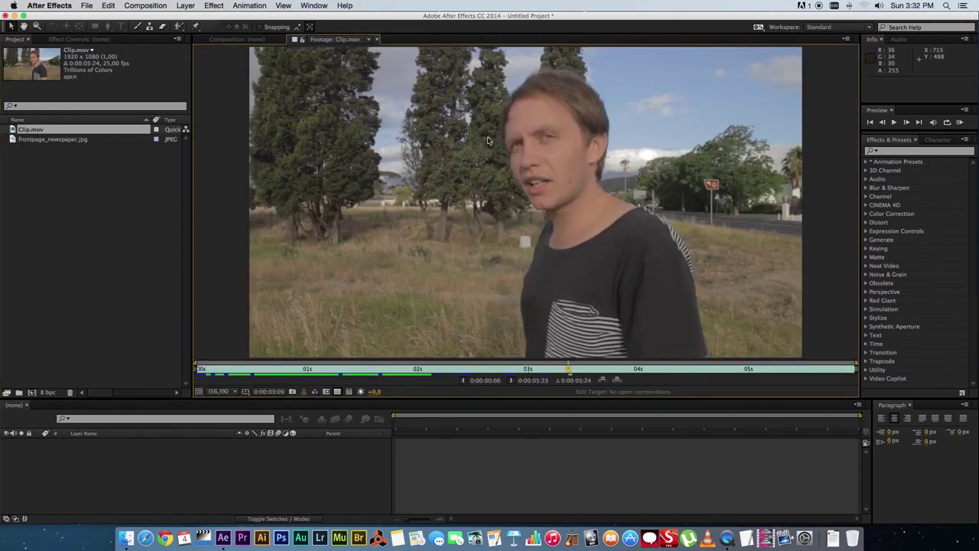
pyautogui.click(376, 39)
pyautogui.click(50, 180)
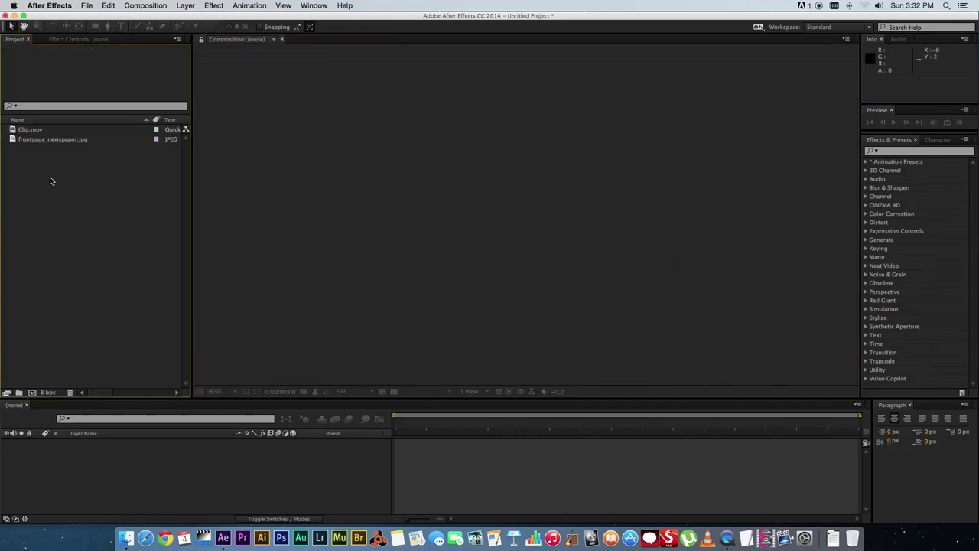
# - Create a 10-second HDTV 1080 25 composition and add frontpage_newspaper.jpg to it as a layer
pyautogui.rightClick(106, 198)
pyautogui.click(130, 209)
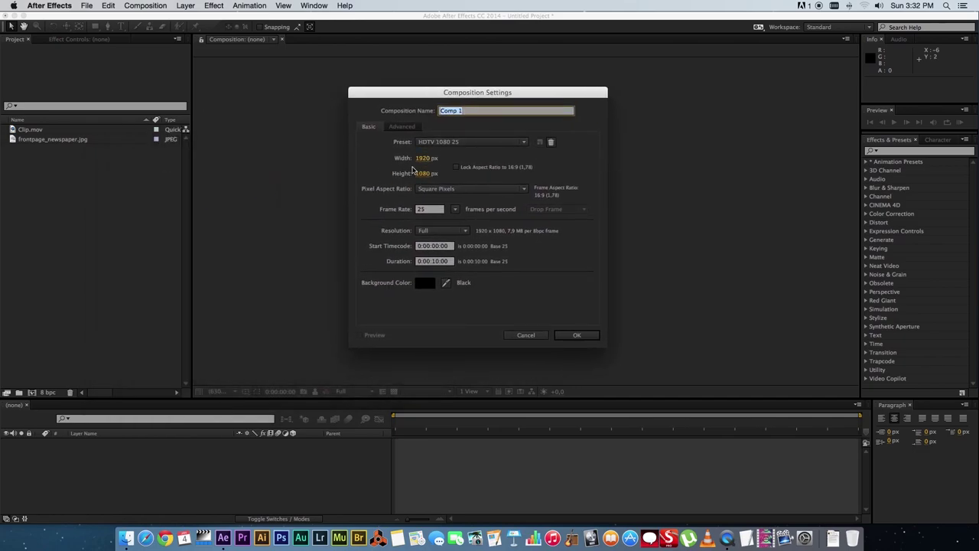
pyautogui.click(578, 337)
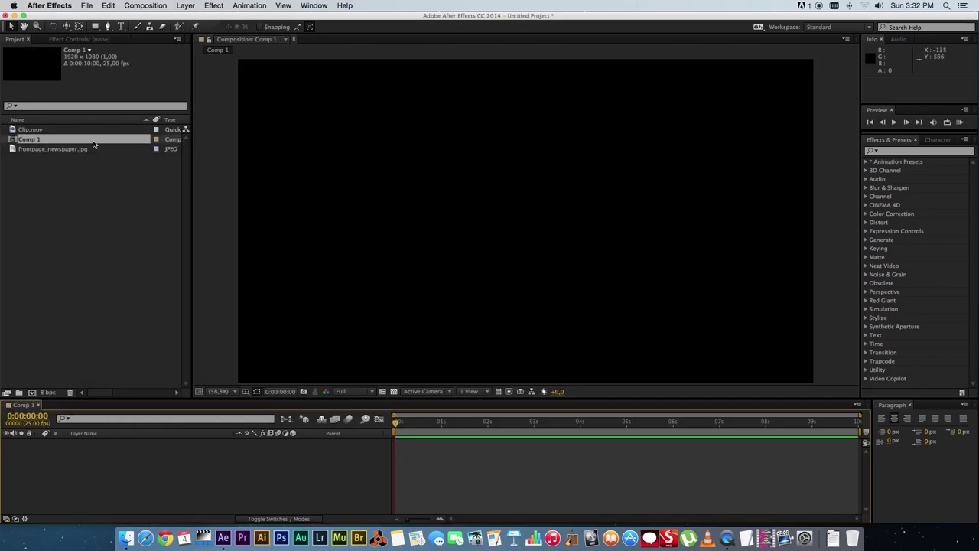
pyautogui.moveTo(12, 150); pyautogui.dragTo(161, 451)
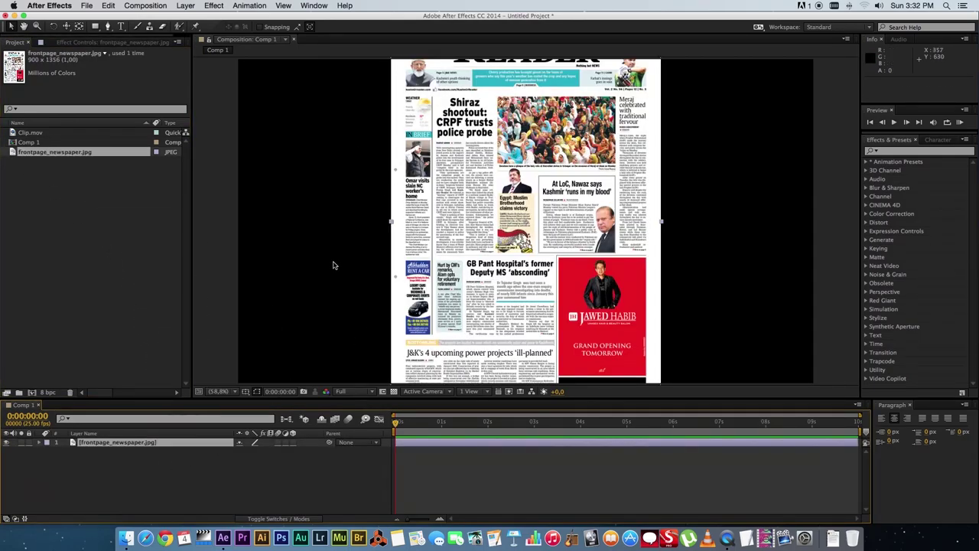
# - Enlarge the newspaper layer slightly beyond the frame's width and shift it straight down to position 960, 1230
pyautogui.click(218, 391)
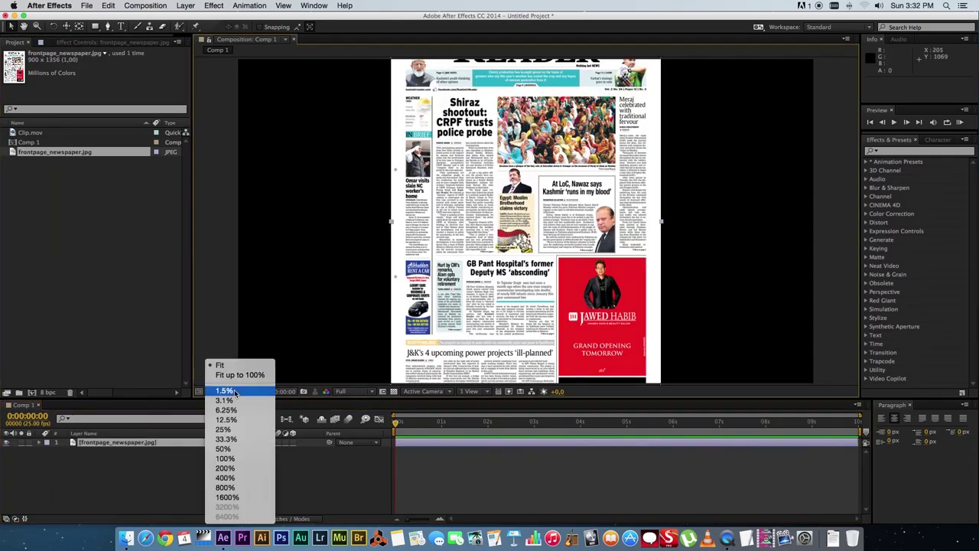
pyautogui.click(226, 439)
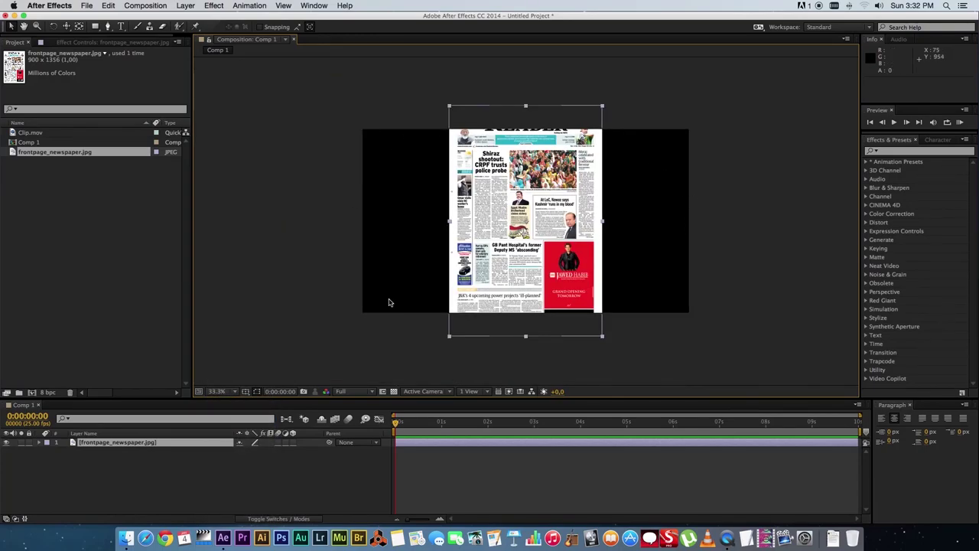
pyautogui.moveTo(449, 225); pyautogui.dragTo(338, 283)
pyautogui.hotkey('shift', 'Down')
pyautogui.hotkey('shift', 'Down')
pyautogui.hotkey('shift', 'Down')
pyautogui.hotkey('shift', 'Down')
pyautogui.hotkey('shift', 'Down')
pyautogui.hotkey('shift', 'Down')
pyautogui.hotkey('shift', 'Down')
pyautogui.hotkey('shift', 'Down')
pyautogui.hotkey('shift', 'Down')
pyautogui.hotkey('shift', 'Down')
pyautogui.hotkey('shift', 'Down')
pyautogui.hotkey('shift', 'Down')
pyautogui.hotkey('shift', 'Down')
pyautogui.hotkey('shift', 'Down')
pyautogui.hotkey('shift', 'Down')
pyautogui.hotkey('shift', 'Down')
pyautogui.hotkey('shift', 'Down')
pyautogui.hotkey('shift', 'Down')
pyautogui.hotkey('shift', 'Down')
pyautogui.hotkey('shift', 'Down')
pyautogui.hotkey('shift', 'Down')
pyautogui.hotkey('shift', 'Down')
pyautogui.hotkey('shift', 'Down')
pyautogui.hotkey('shift', 'Down')
pyautogui.hotkey('shift', 'Down')
pyautogui.hotkey('shift', 'Down')
pyautogui.hotkey('shift', 'Down')
pyautogui.hotkey('shift', 'Down')
pyautogui.hotkey('shift', 'Down')
pyautogui.hotkey('shift', 'Down')
pyautogui.hotkey('shift', 'Down')
pyautogui.hotkey('shift', 'Down')
pyautogui.hotkey('shift', 'Down')
pyautogui.hotkey('shift', 'Down')
pyautogui.hotkey('shift', 'Down')
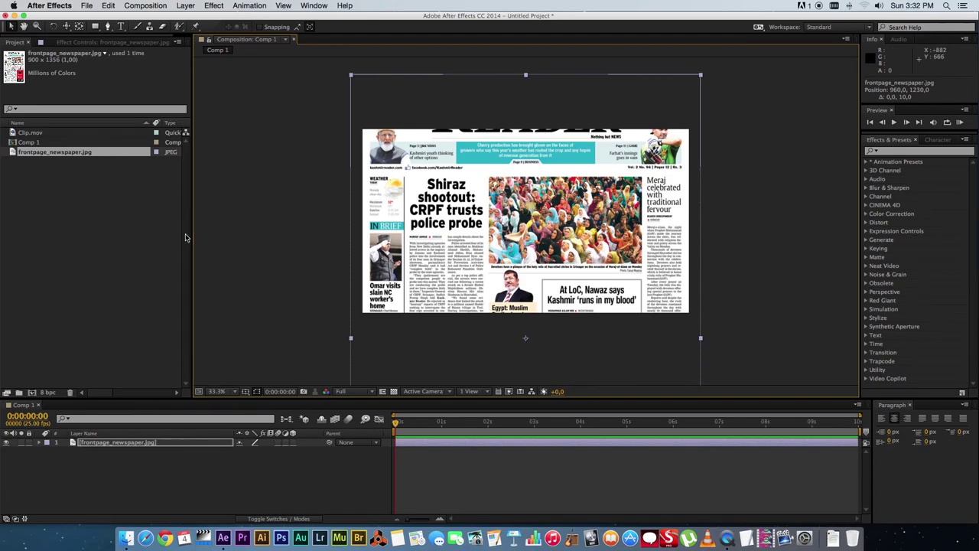
# - Add Clip.mov above the newspaper layer, shrink it and place it over the crowd photo at about 1185, 528
pyautogui.moveTo(31, 134); pyautogui.dragTo(102, 441)
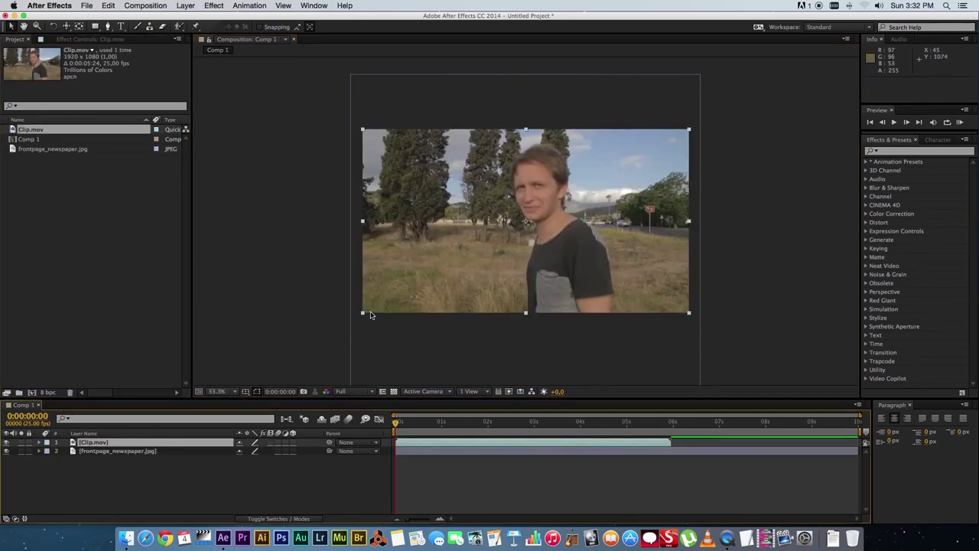
pyautogui.moveTo(362, 313); pyautogui.dragTo(446, 271)
pyautogui.moveTo(493, 231); pyautogui.dragTo(530, 228)
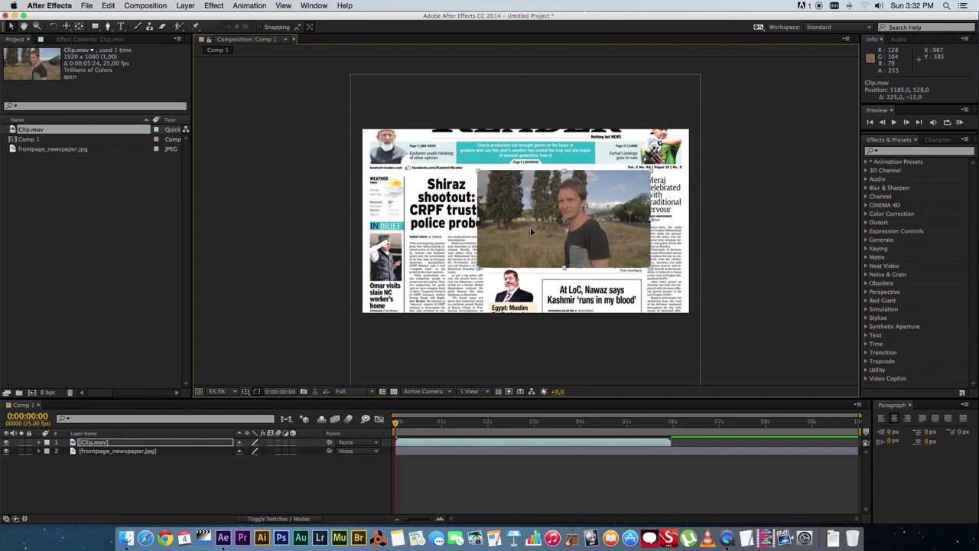
pyautogui.click(134, 473)
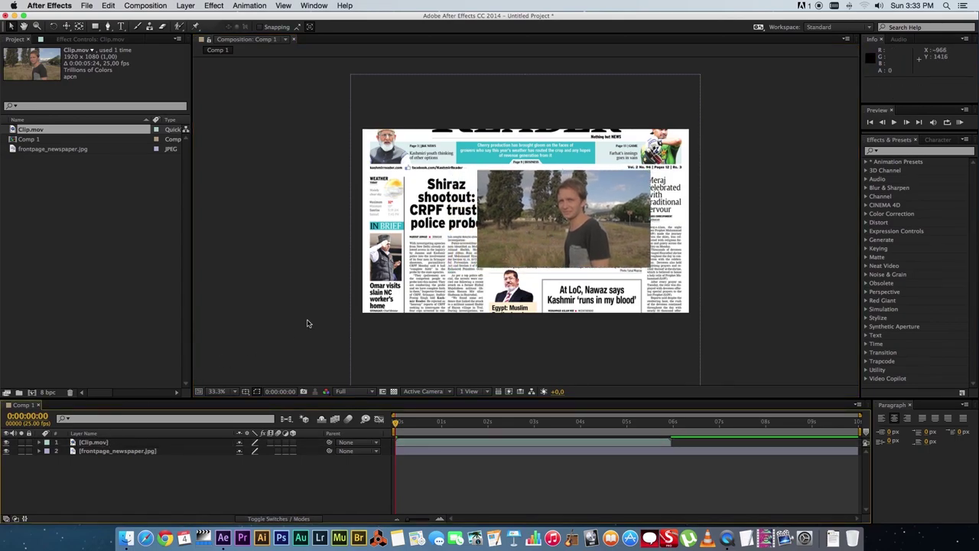
# - Set the Clip.mov layer's opacity to 75% so the crowd photo shows through
pyautogui.click(107, 443)
pyautogui.press('t')
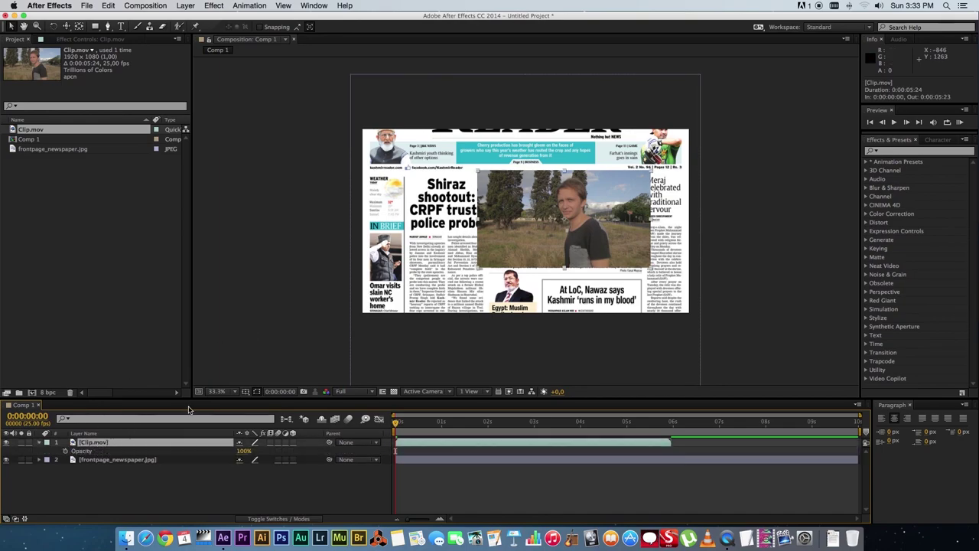
pyautogui.moveTo(241, 451); pyautogui.dragTo(223, 452)
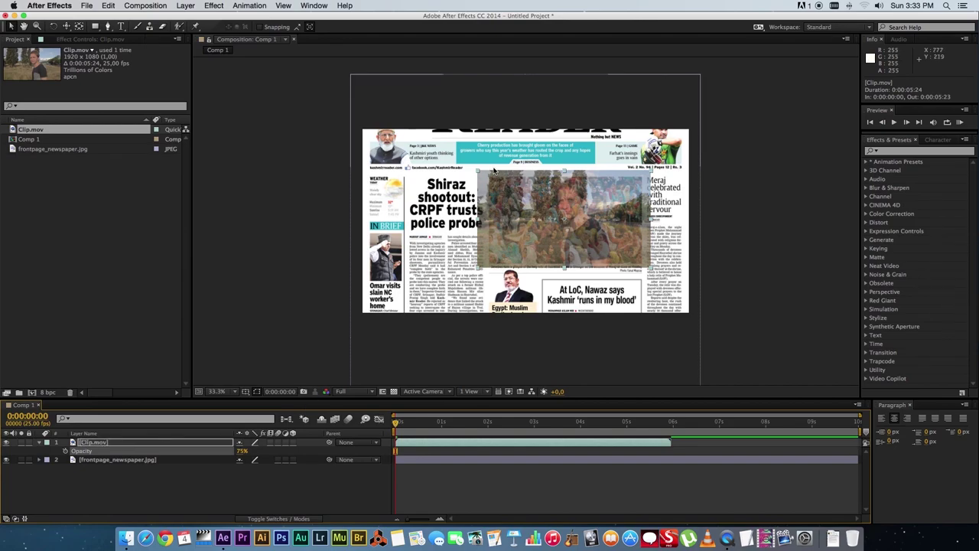
# - Draw a rectangular mask on the Clip.mov layer that matches the edges of the newspaper's crowd photo
pyautogui.click(217, 391)
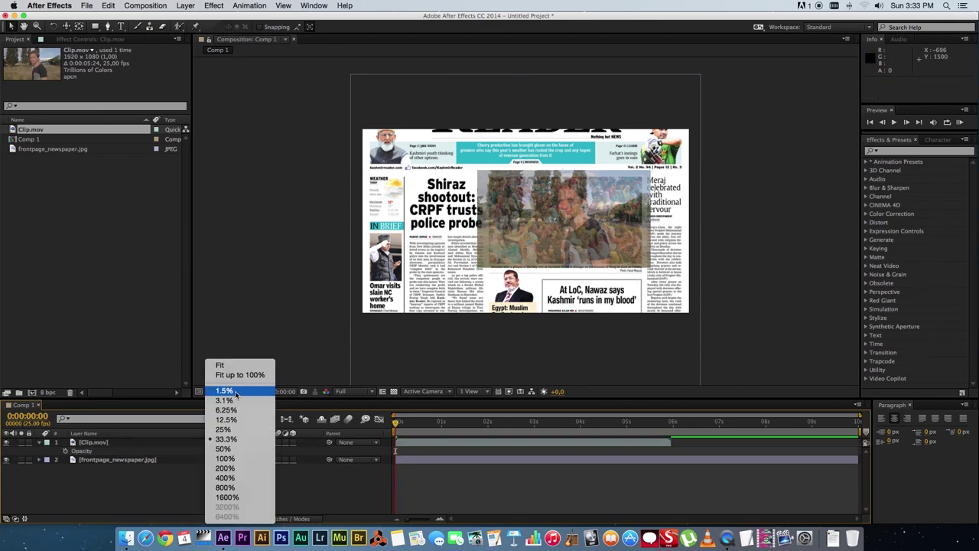
pyautogui.click(224, 458)
pyautogui.moveTo(530, 267); pyautogui.dragTo(404, 279)
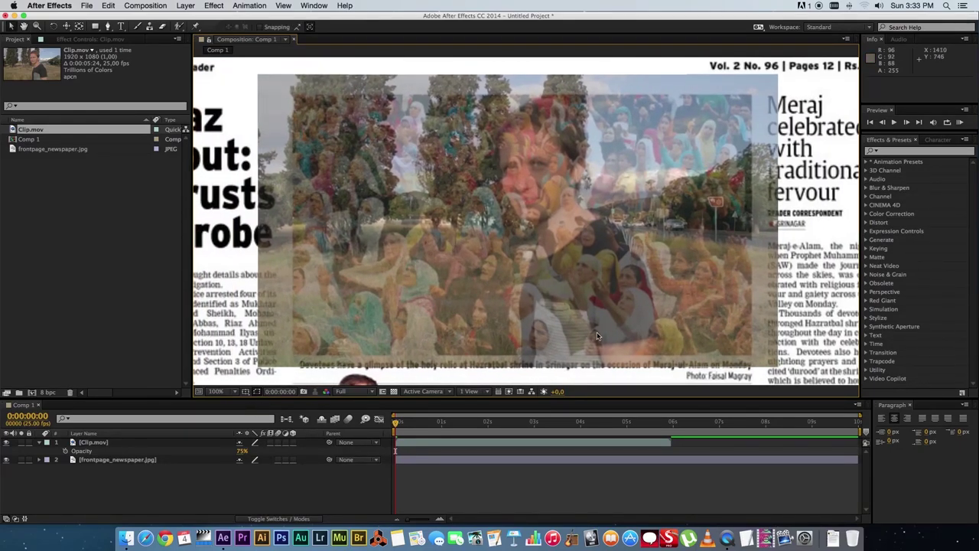
pyautogui.click(126, 491)
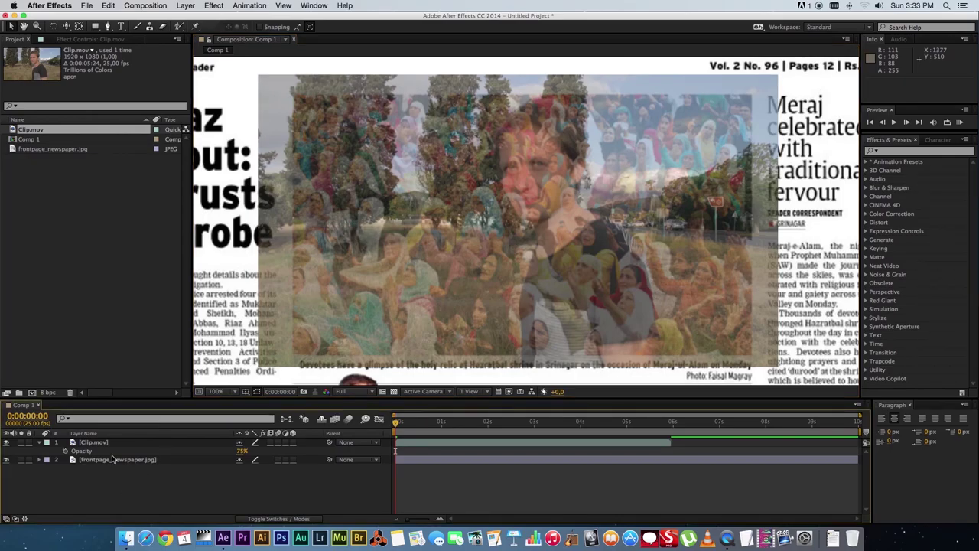
pyautogui.click(93, 443)
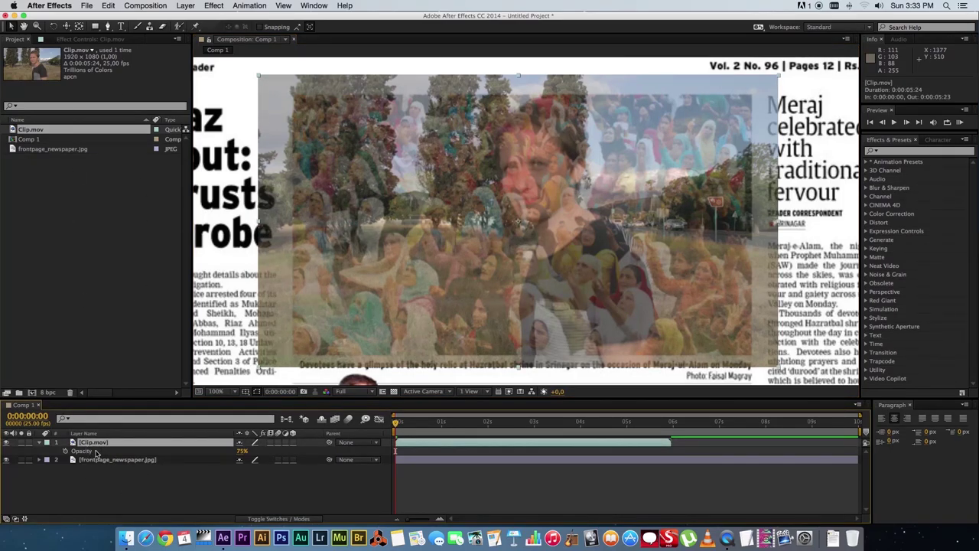
pyautogui.click(96, 28)
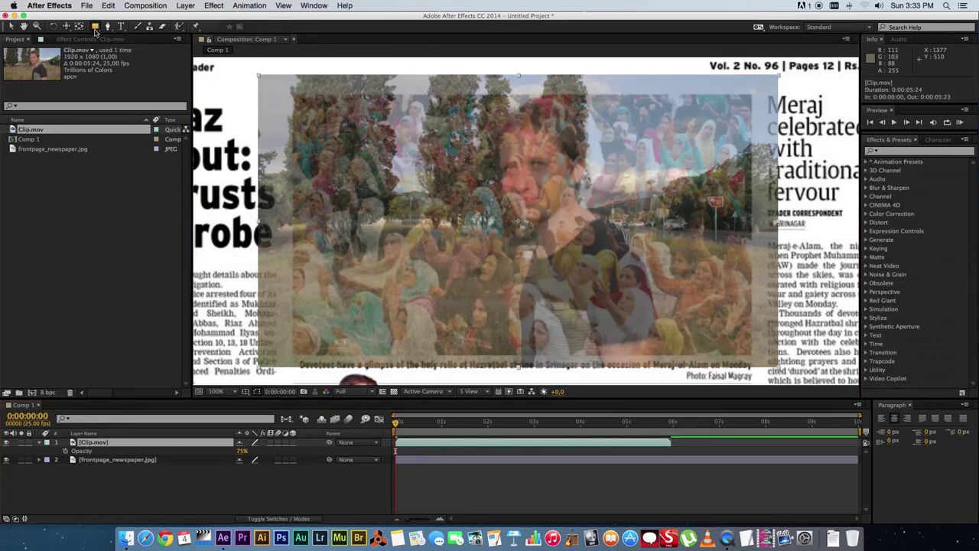
pyautogui.moveTo(293, 93); pyautogui.dragTo(751, 355)
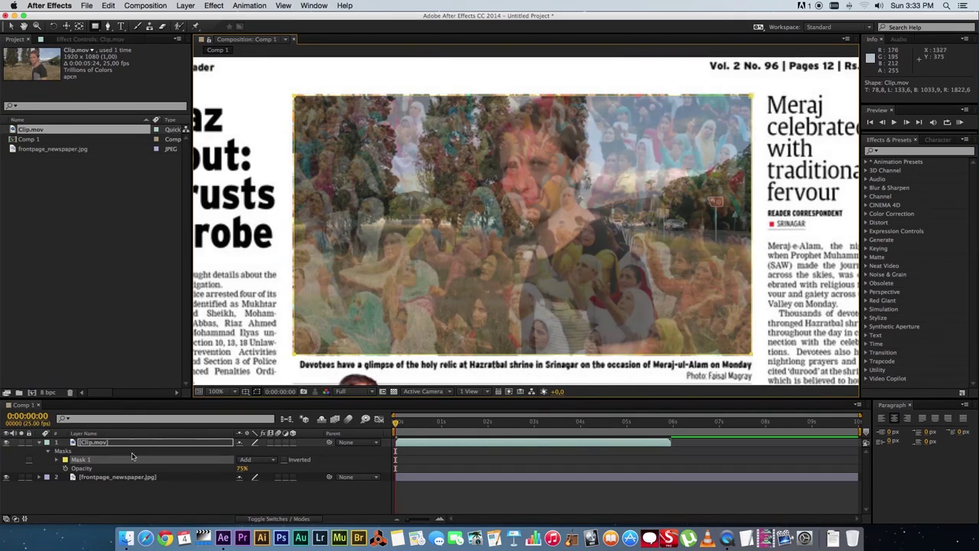
pyautogui.click(118, 494)
# - Set the mask expansion of Mask 1 on the Clip.mov layer to 5 pixels
pyautogui.click(56, 460)
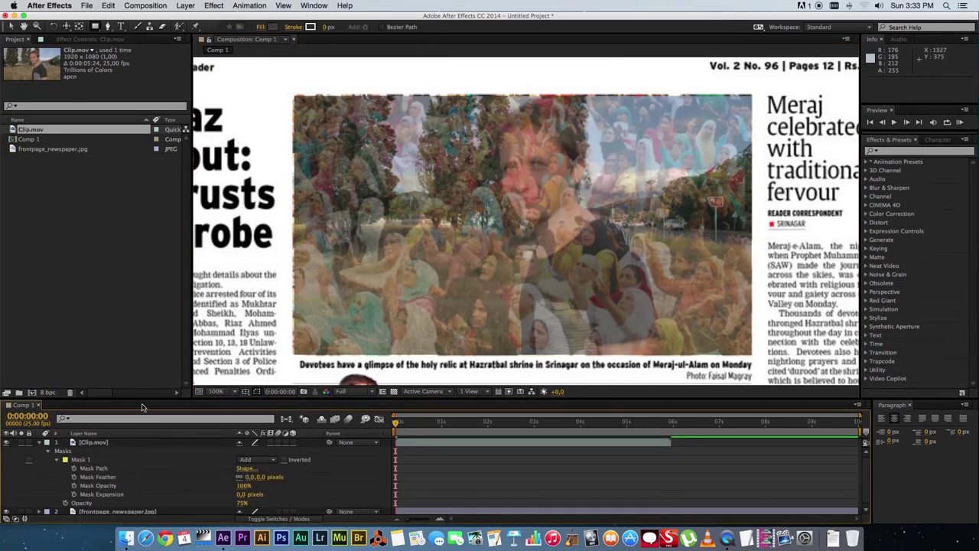
pyautogui.moveTo(141, 391); pyautogui.dragTo(141, 361)
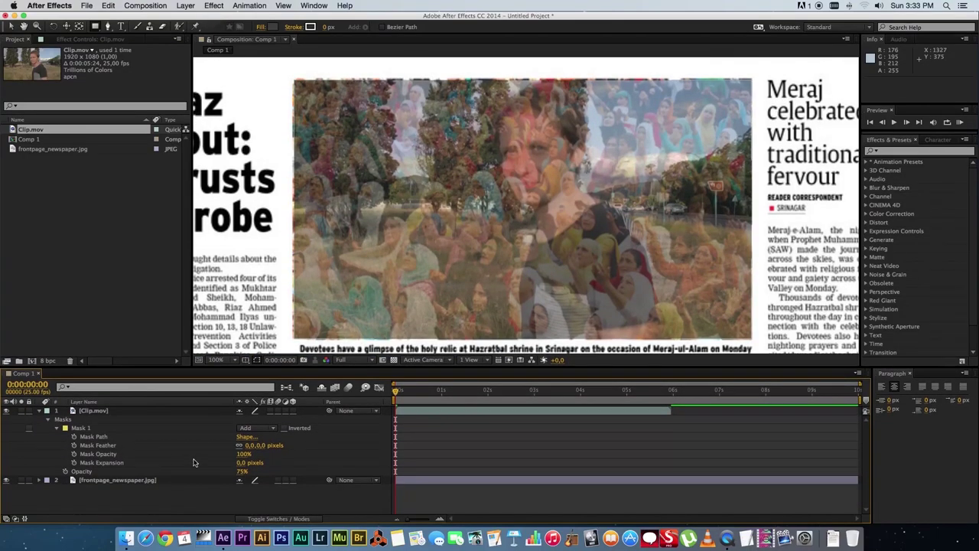
pyautogui.click(242, 464)
pyautogui.write('5')
pyautogui.press('Return')
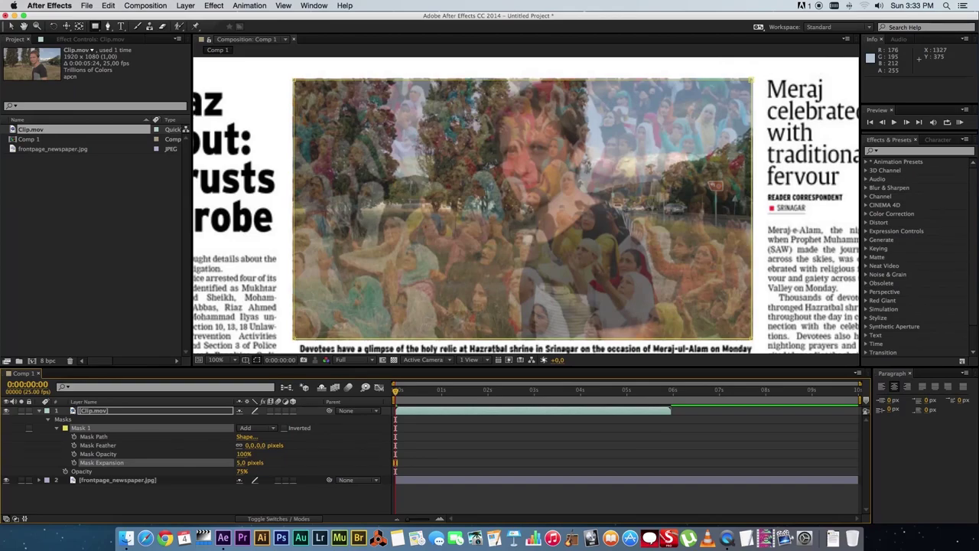
pyautogui.click(253, 494)
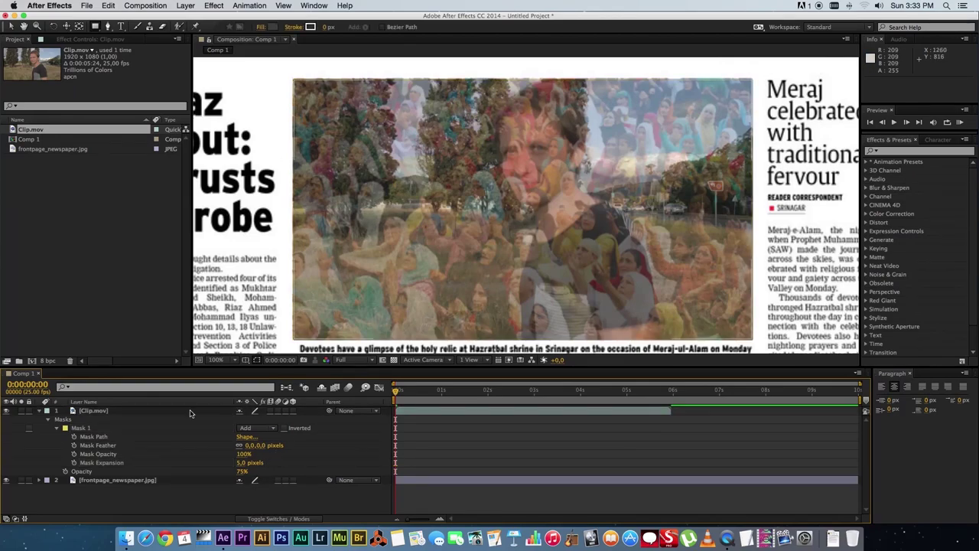
# - Set the Clip.mov layer's opacity to 100%
pyautogui.click(39, 411)
pyautogui.click(95, 412)
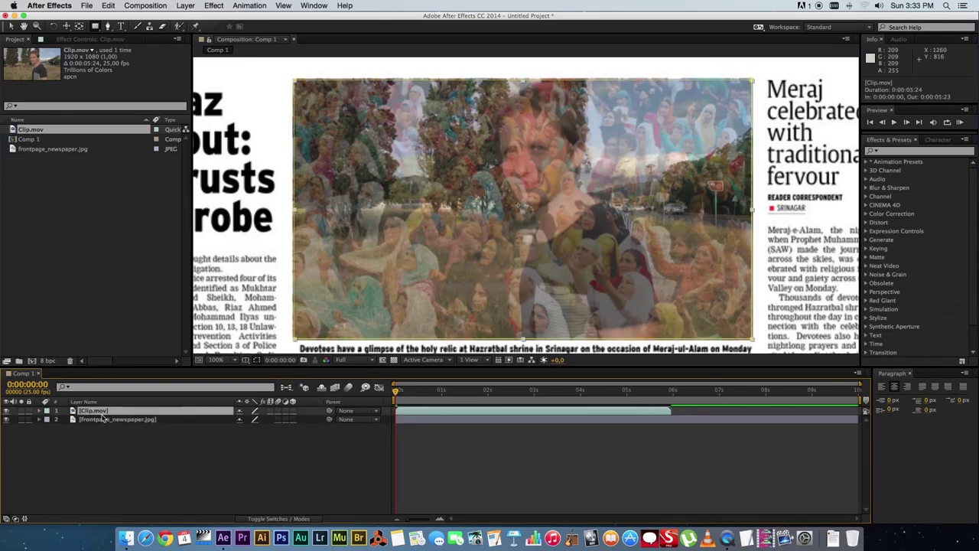
pyautogui.press('t')
pyautogui.moveTo(240, 420); pyautogui.dragTo(293, 423)
pyautogui.click(244, 457)
# - Play the composition to find the freeze point and split the Clip.mov layer at 0:00:03:09
pyautogui.press('space')
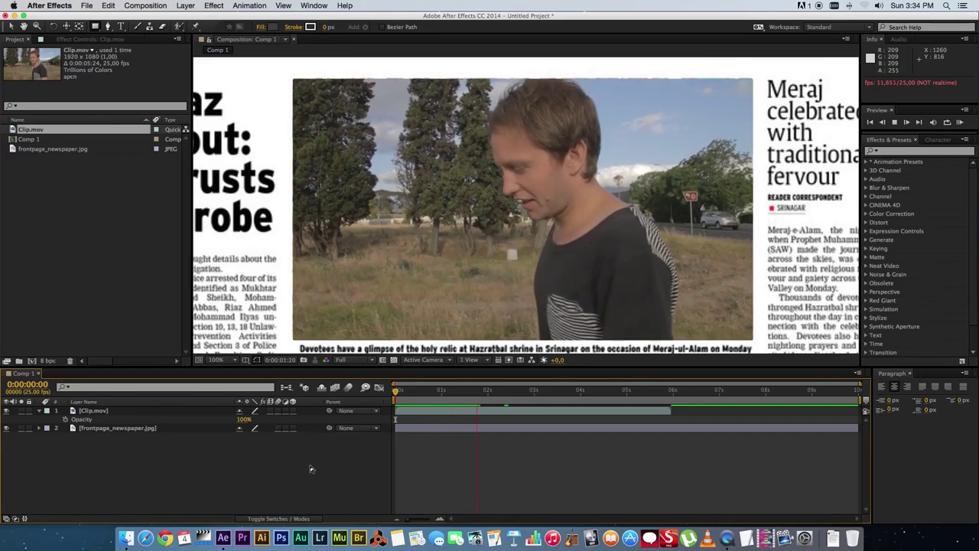
pyautogui.press('space')
pyautogui.moveTo(469, 388); pyautogui.dragTo(551, 390)
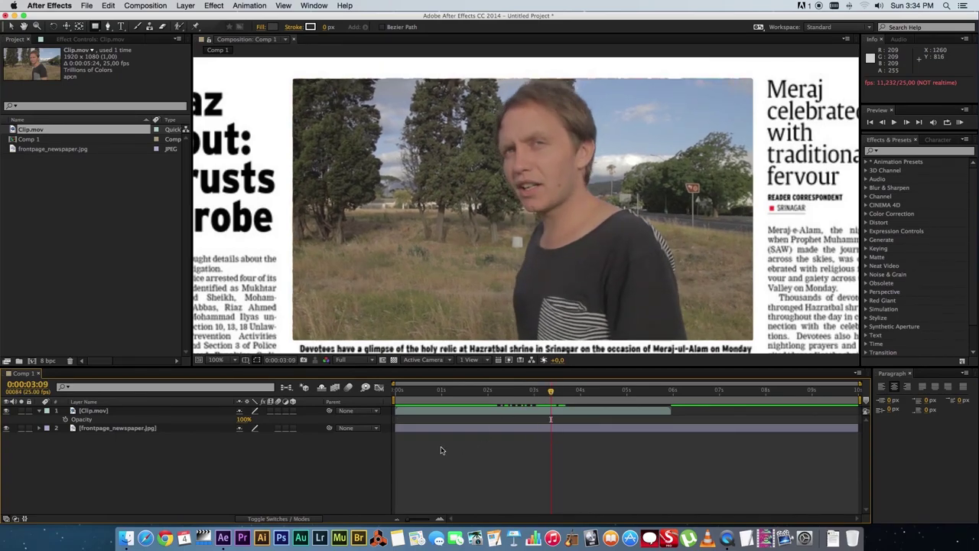
pyautogui.click(96, 412)
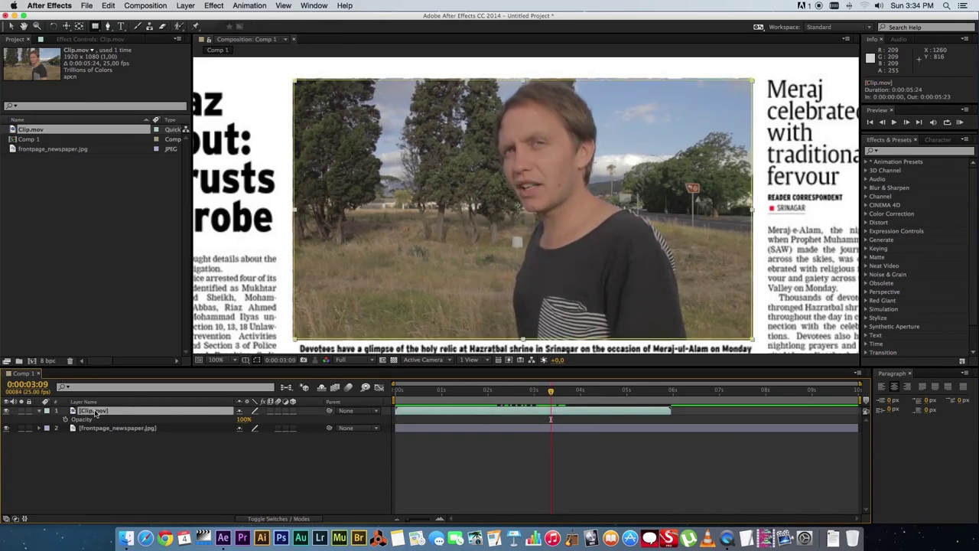
pyautogui.click(108, 5)
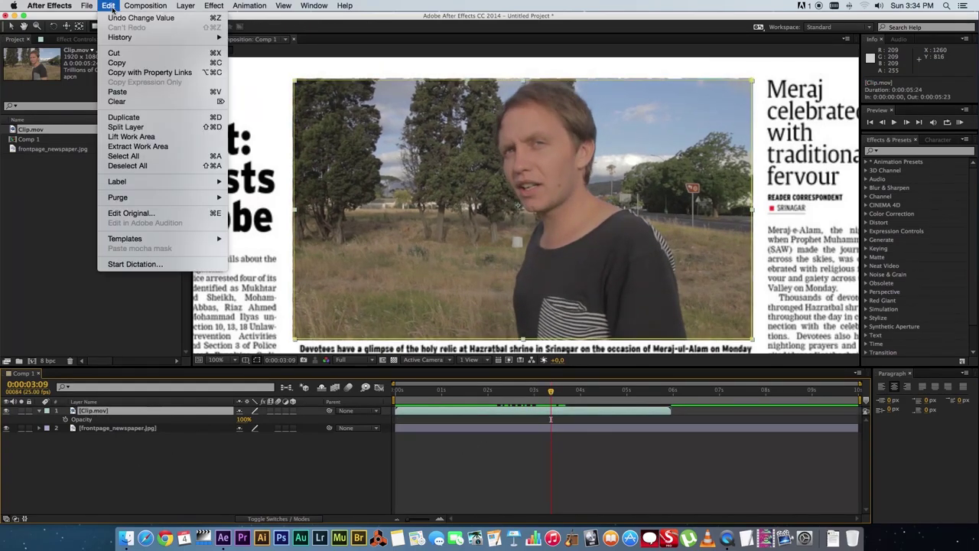
pyautogui.click(126, 127)
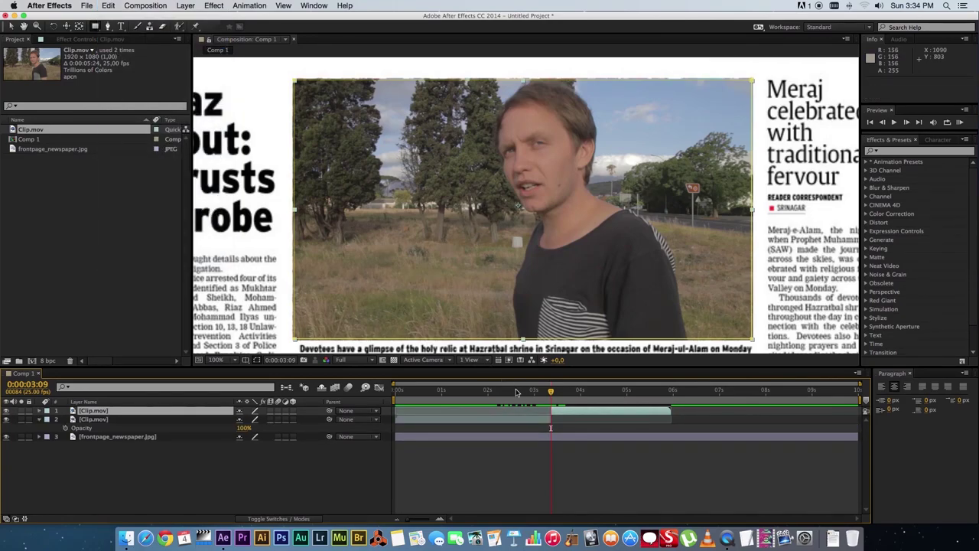
# - Apply Freeze Frame to the second part of the split Clip.mov layer at 0:00:03:09
pyautogui.moveTo(556, 394); pyautogui.dragTo(552, 395)
pyautogui.rightClick(95, 412)
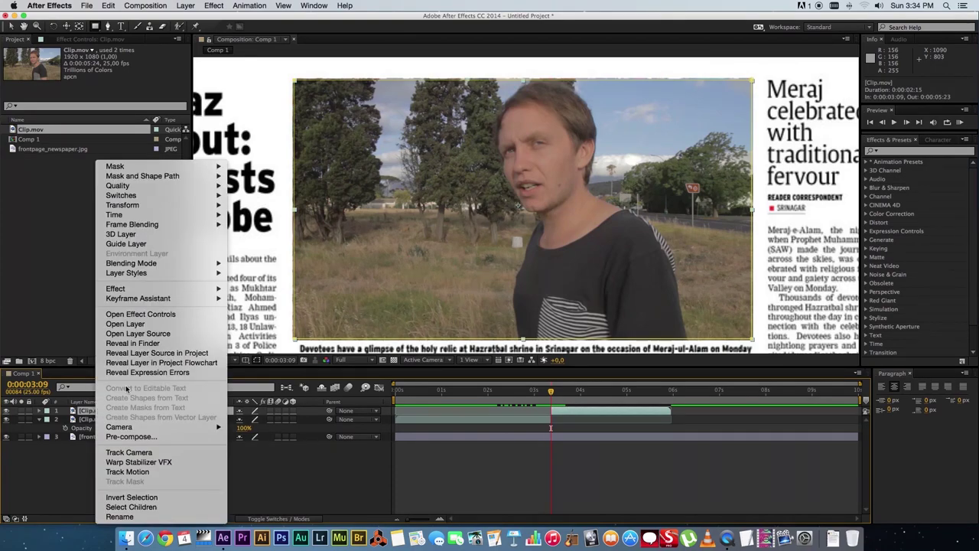
pyautogui.moveTo(191, 215)
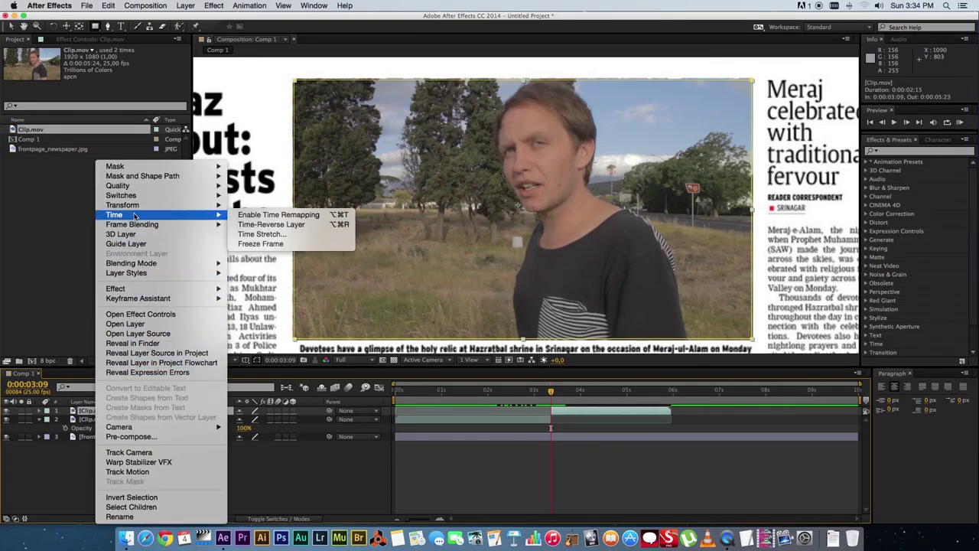
pyautogui.click(257, 244)
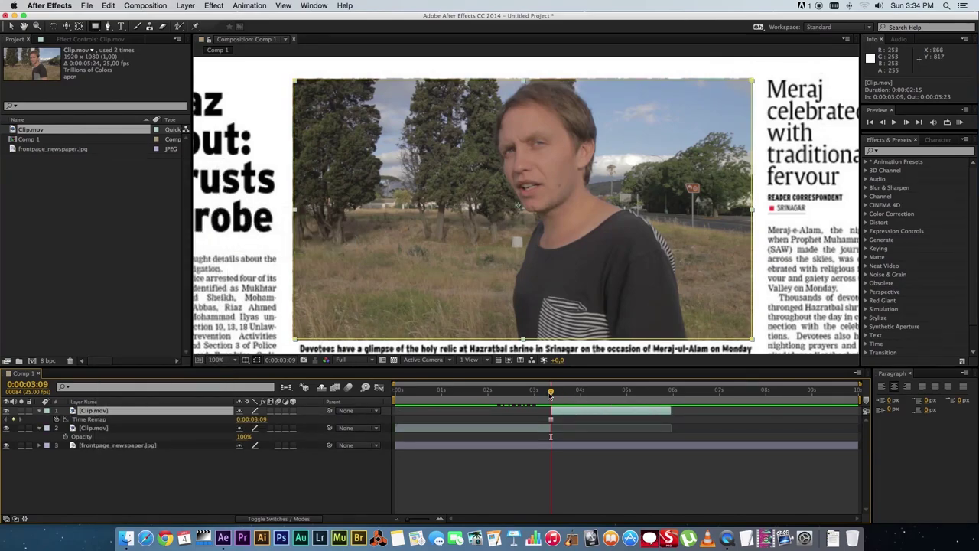
# - Play the composition across 0:00:03:09 to check that the clip freezes at the split
pyautogui.press('space')
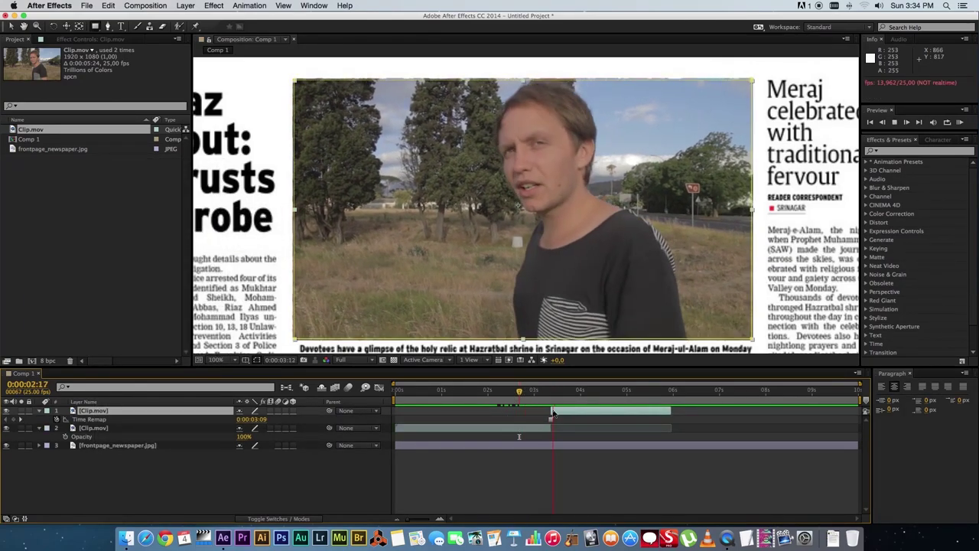
pyautogui.click(580, 391)
pyautogui.moveTo(580, 391); pyautogui.dragTo(564, 392)
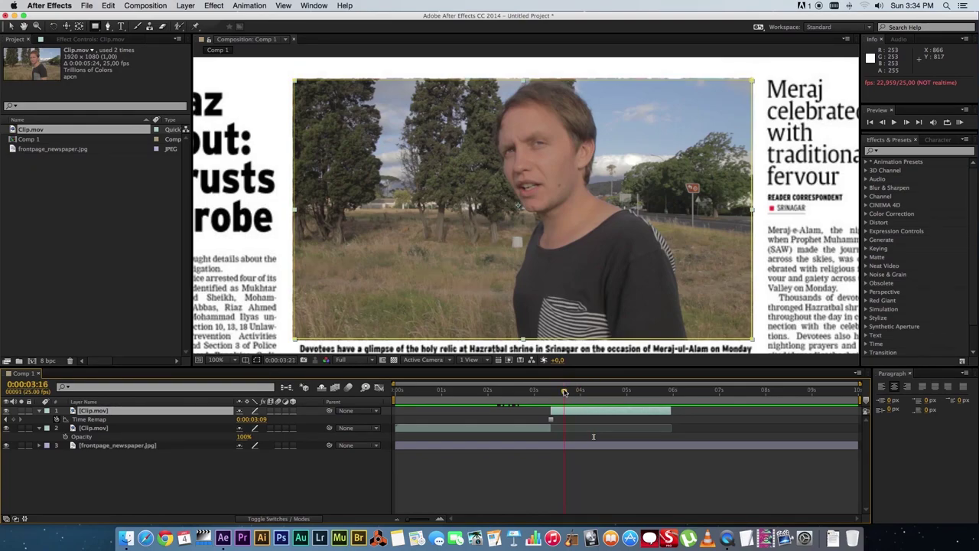
# - Rename the frozen second part of the Clip.mov layer "still frame"
pyautogui.click(117, 483)
pyautogui.click(94, 412)
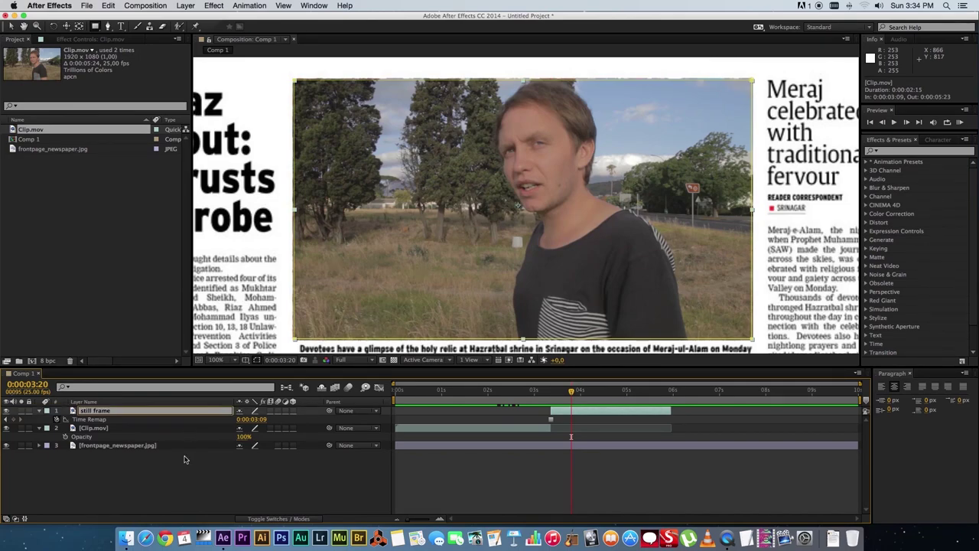
pyautogui.click(92, 471)
# - Rename the remaining moving Clip.mov layer "video"
pyautogui.click(94, 431)
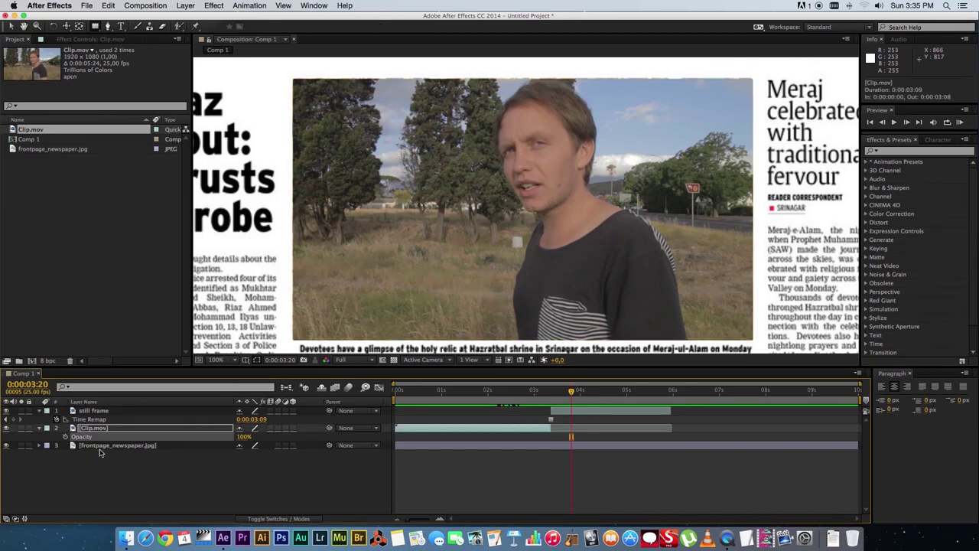
pyautogui.click(105, 476)
pyautogui.click(102, 437)
pyautogui.click(104, 476)
pyautogui.click(100, 430)
pyautogui.press('Return')
pyautogui.write('vid')
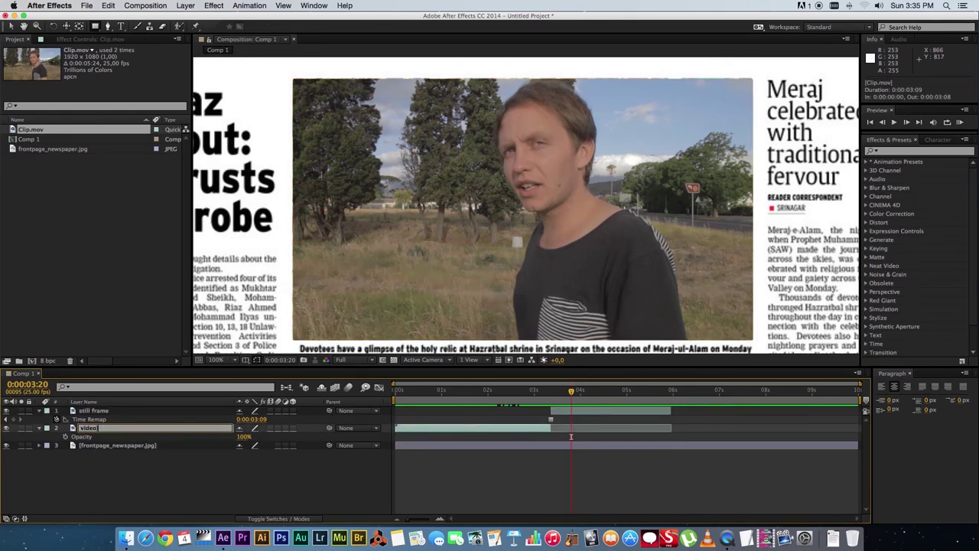
pyautogui.write('eo')
pyautogui.press('Return')
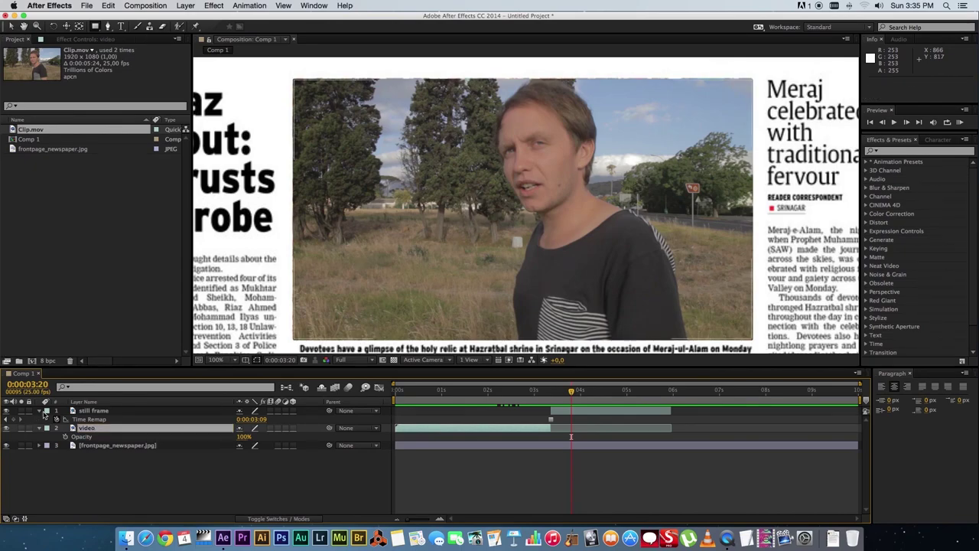
# - Collapse the properties of the still frame and video layers and preview the change from motion to freeze
pyautogui.click(39, 410)
pyautogui.click(83, 476)
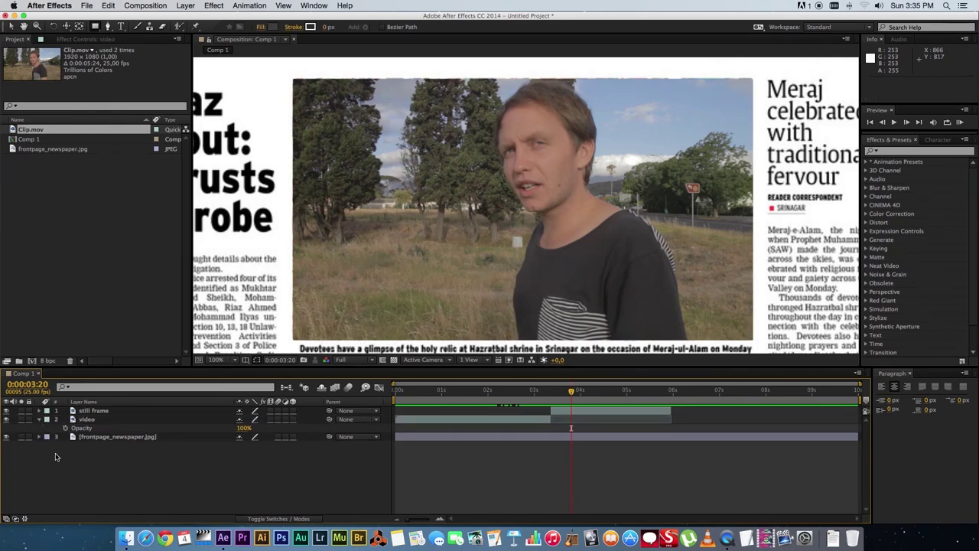
pyautogui.click(39, 420)
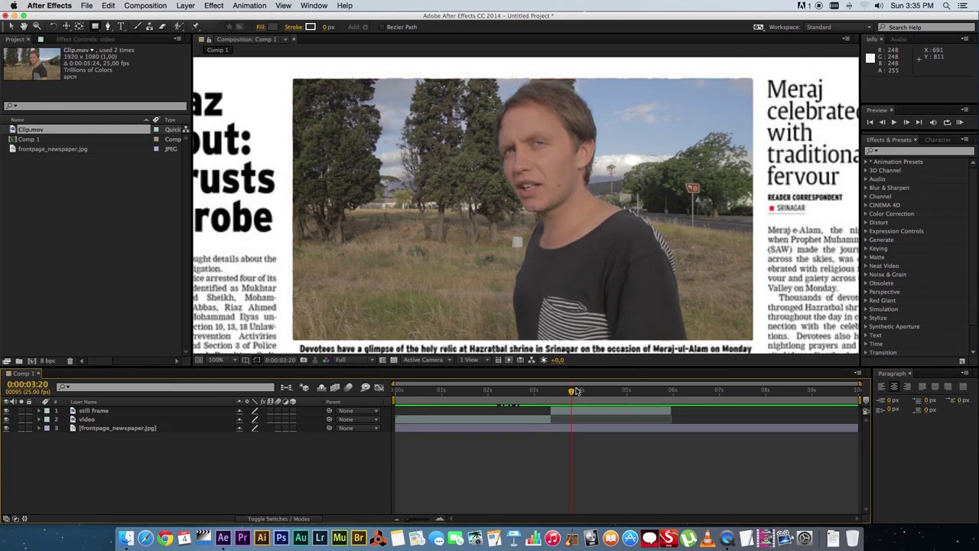
pyautogui.press('space')
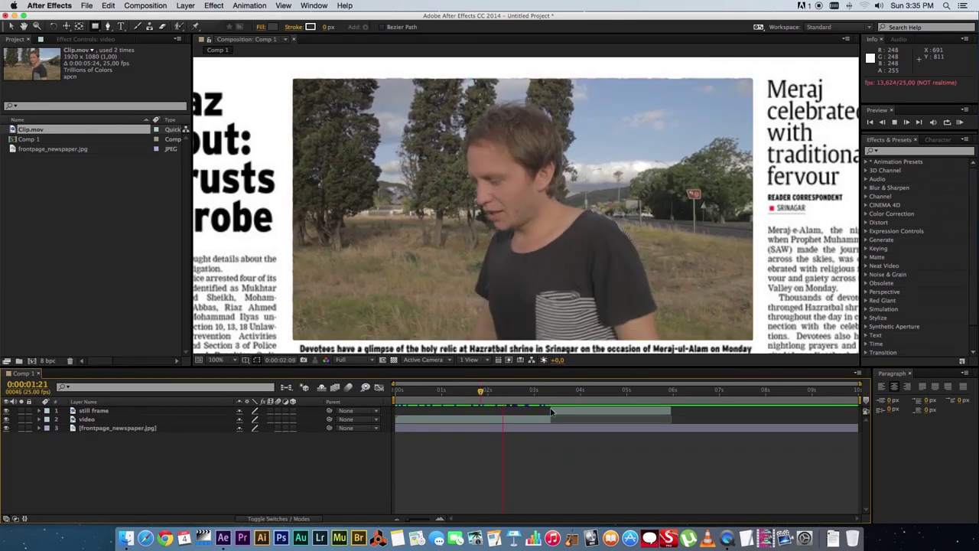
pyautogui.press('space')
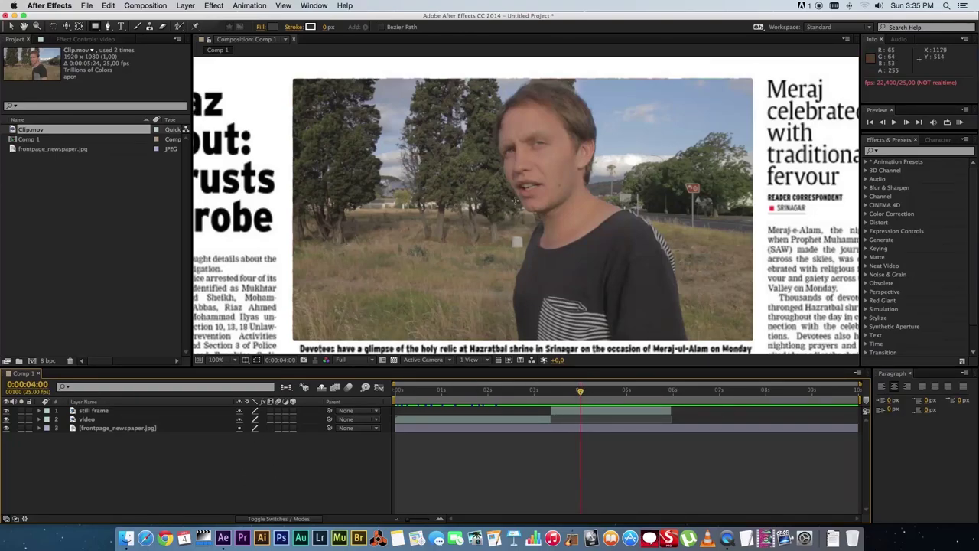
# - Apply the Tint color correction effect to the still frame layer
pyautogui.click(92, 412)
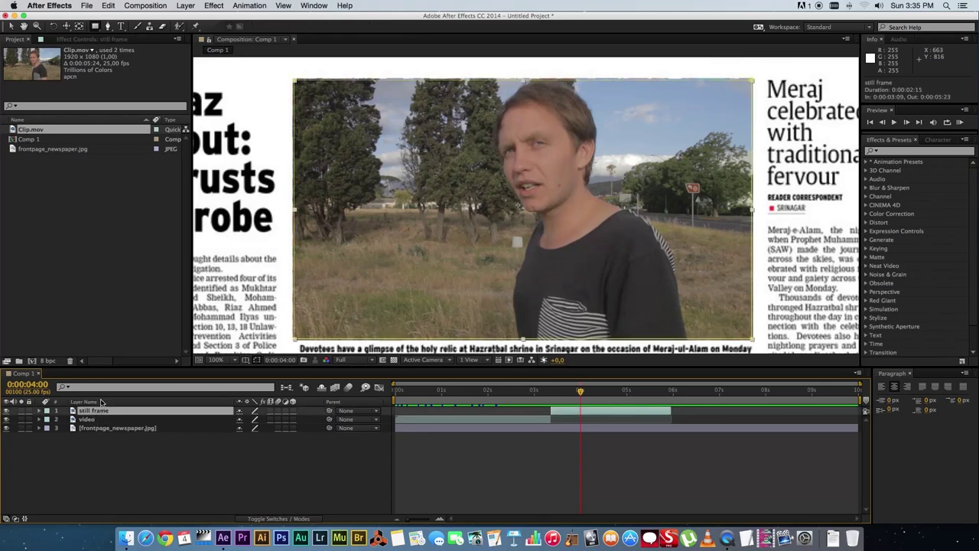
pyautogui.rightClick(107, 411)
pyautogui.moveTo(182, 301)
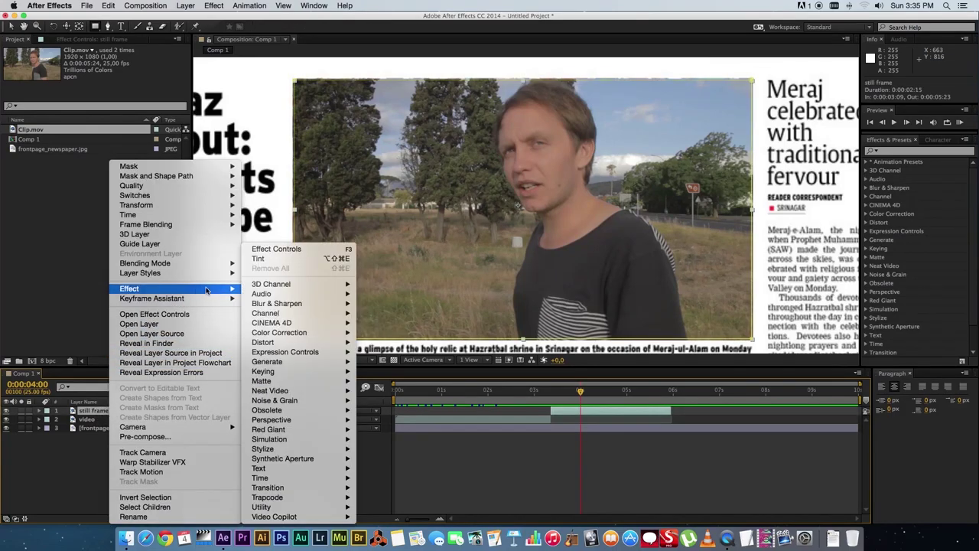
pyautogui.moveTo(342, 334)
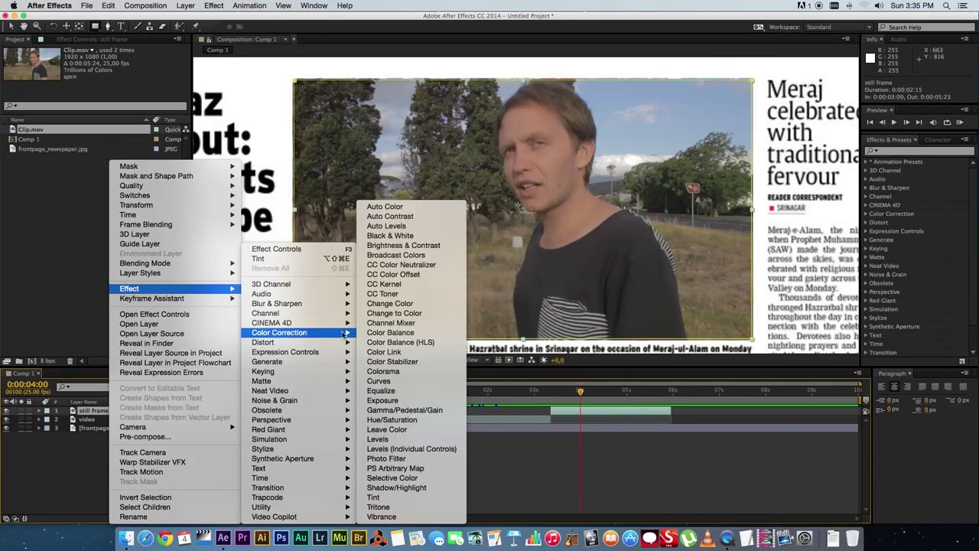
pyautogui.click(374, 497)
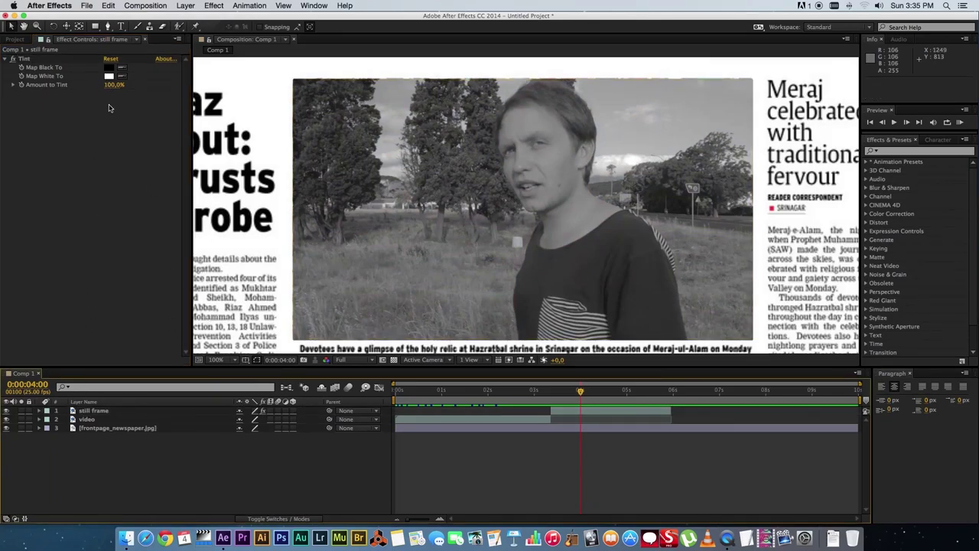
# - Play the composition from 0:00:02:14 across the freeze point to check the cut to black and white
pyautogui.moveTo(579, 391); pyautogui.dragTo(513, 392)
pyautogui.press('space')
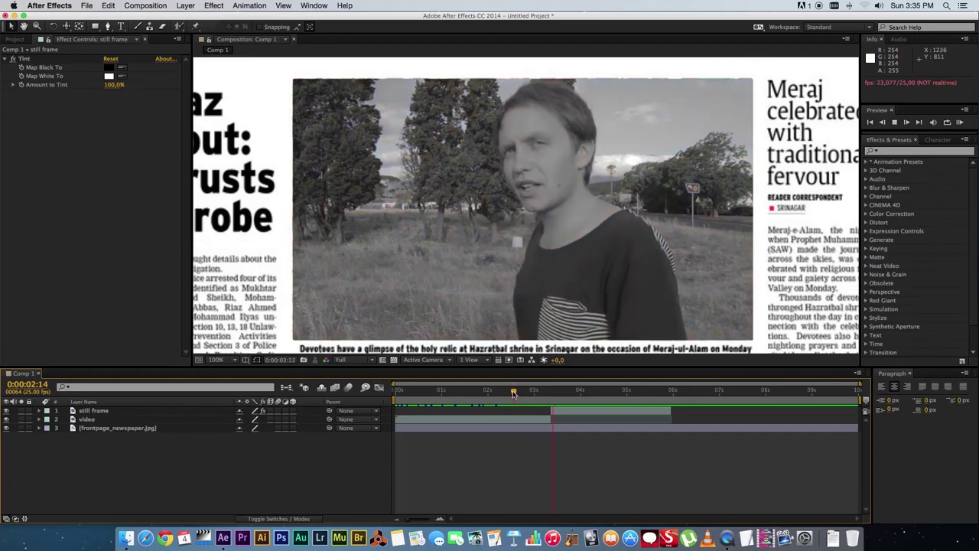
pyautogui.moveTo(582, 388); pyautogui.dragTo(525, 392)
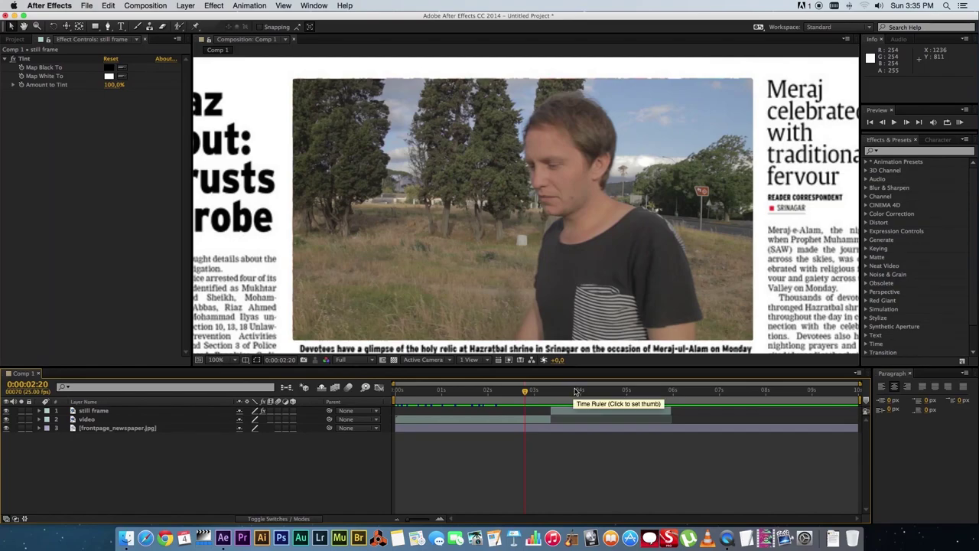
# - Apply Tint to the video layer and keyframe Amount to Tint at 0% at 0:00:02:15
pyautogui.click(107, 419)
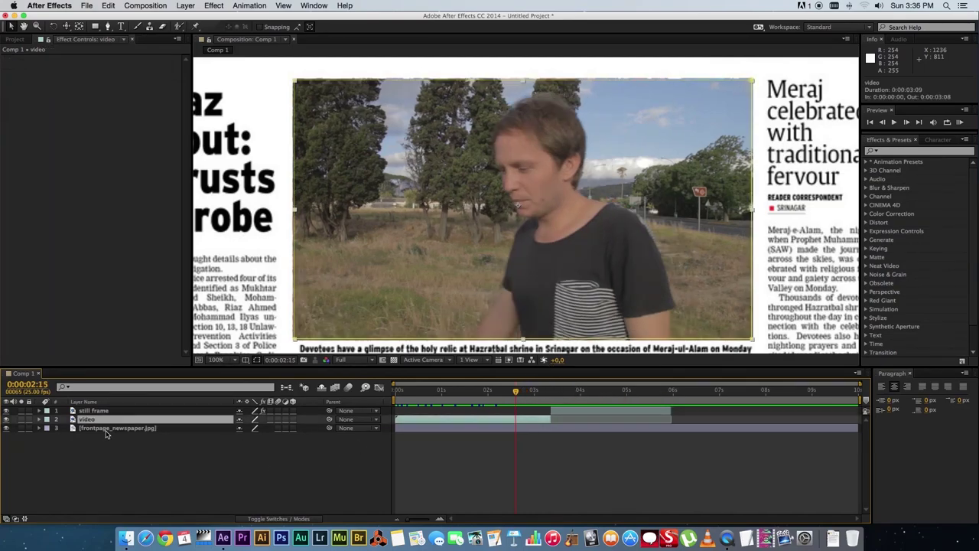
pyautogui.rightClick(97, 420)
pyautogui.click(83, 424)
pyautogui.rightClick(87, 425)
pyautogui.moveTo(156, 290)
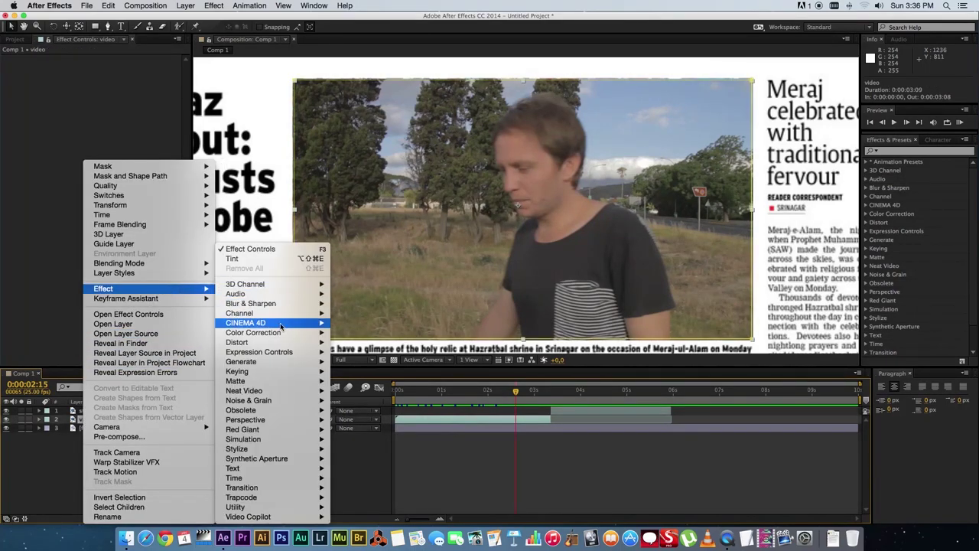
pyautogui.moveTo(260, 332)
pyautogui.click(354, 498)
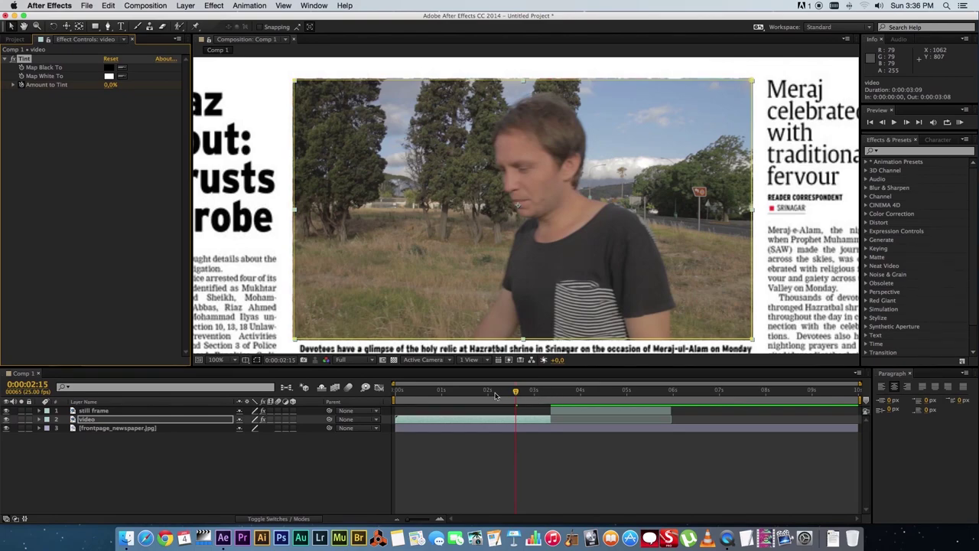
# - Keyframe the video layer's Amount to Tint at 100% at 0:00:03:08 and preview the fade
pyautogui.moveTo(530, 393); pyautogui.dragTo(553, 403)
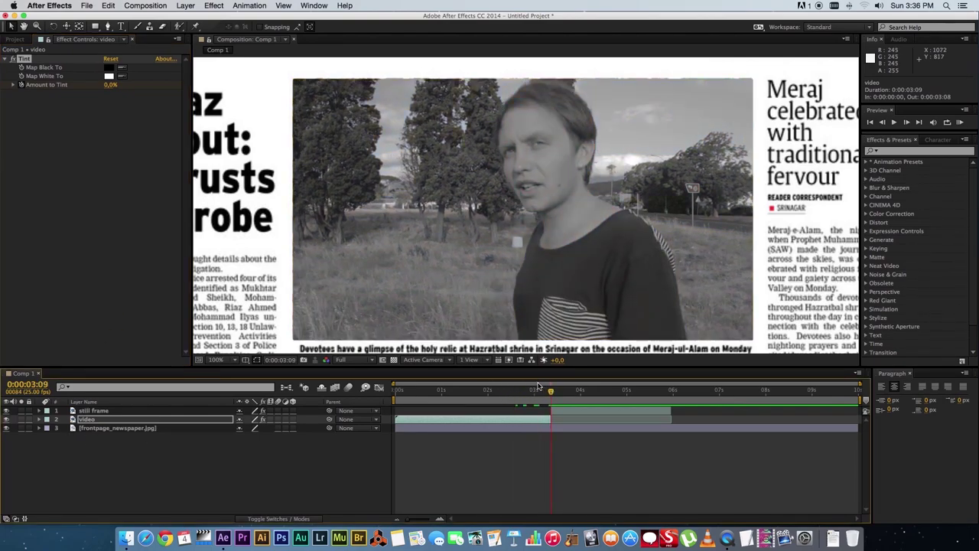
pyautogui.press('pageup')
pyautogui.click(110, 85)
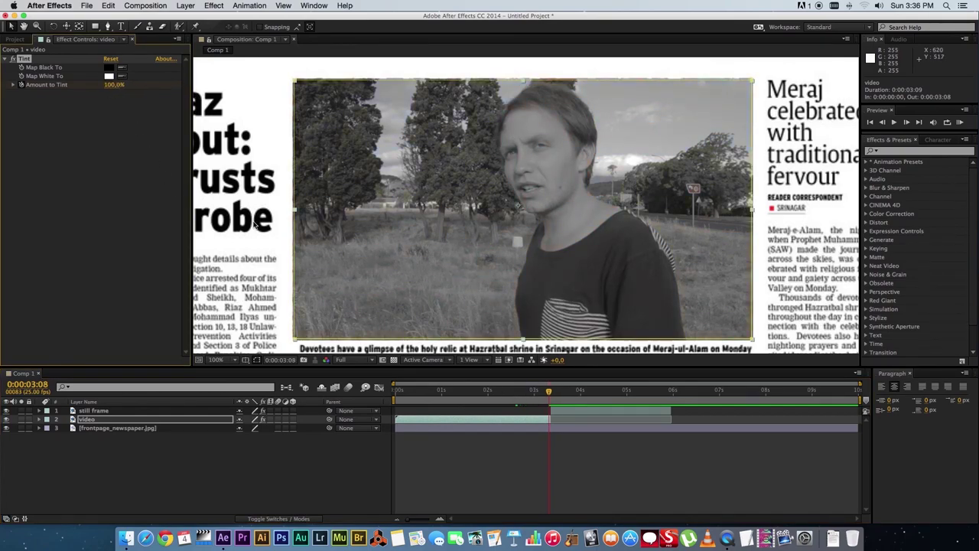
pyautogui.press('space')
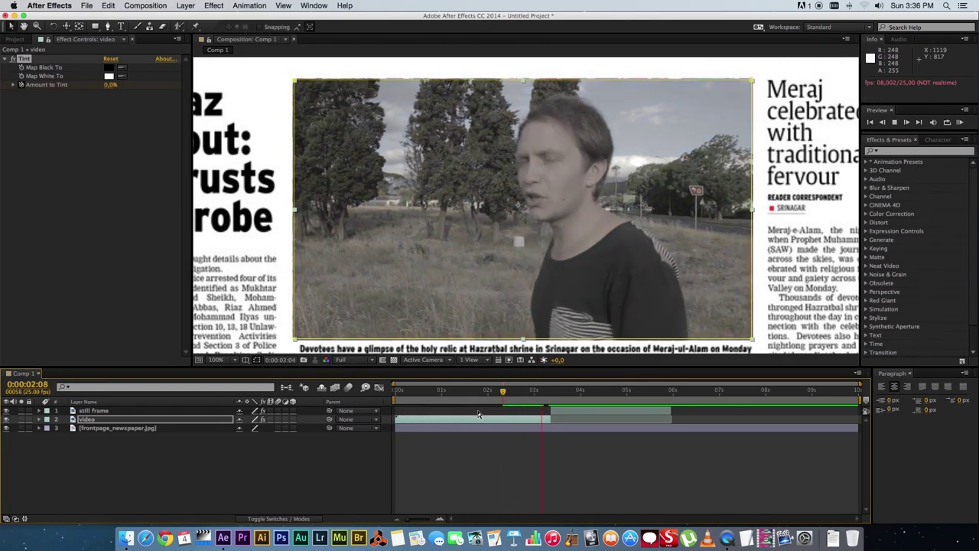
# - Add a two-node 50 mm camera to Comp 1 and turn on 3D for the still frame and video layers
pyautogui.click(139, 468)
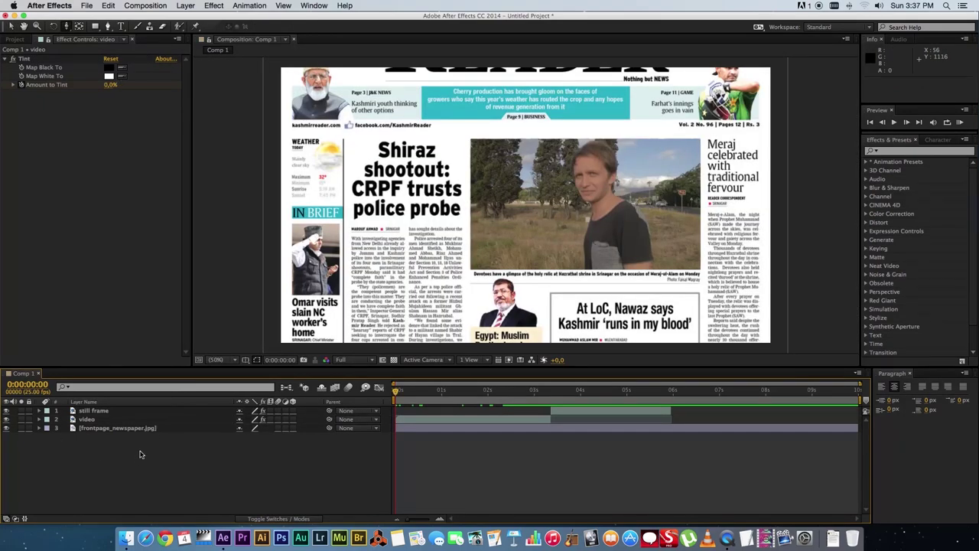
pyautogui.rightClick(140, 454)
pyautogui.rightClick(280, 448)
pyautogui.click(234, 461)
pyautogui.rightClick(196, 465)
pyautogui.moveTo(251, 423)
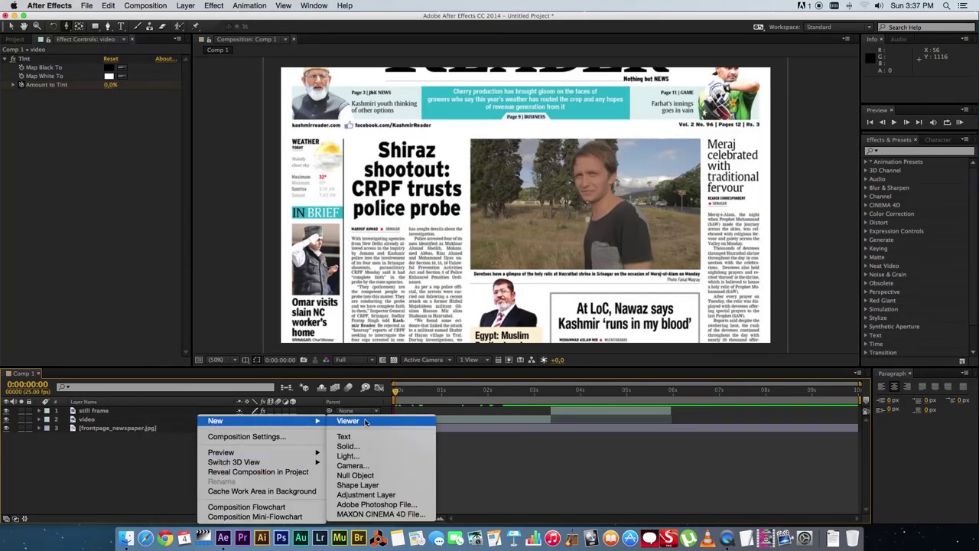
pyautogui.click(352, 466)
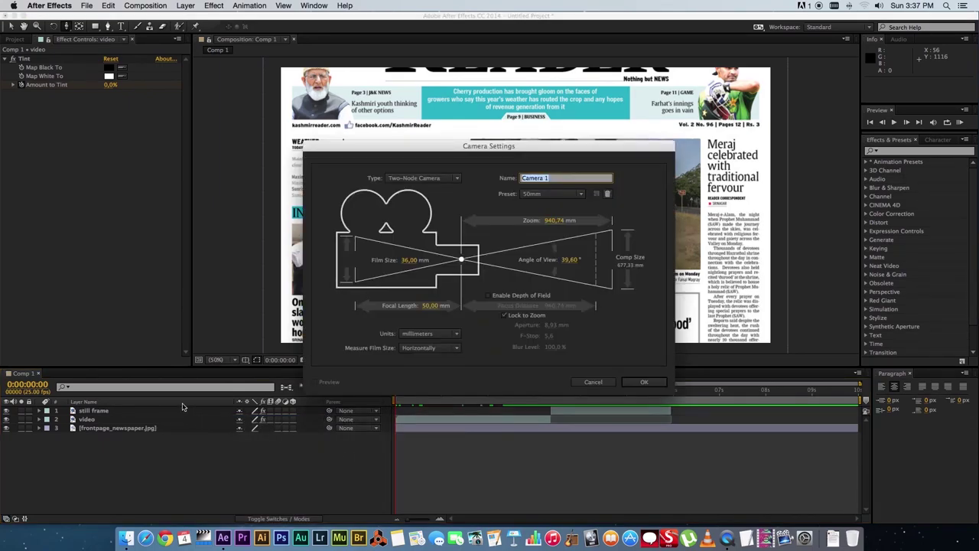
pyautogui.click(643, 381)
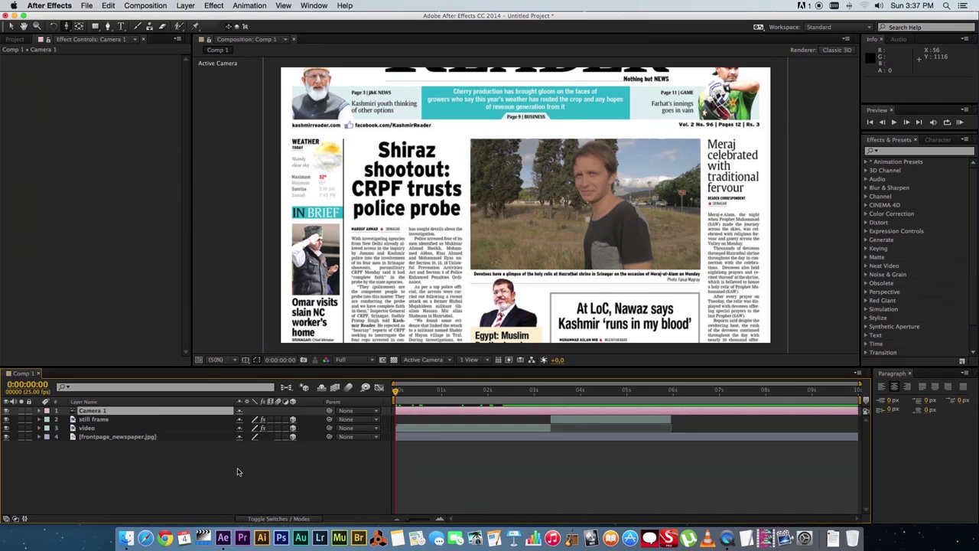
# - Set keyframes for Camera 1's Point of Interest and Position at 0:00:00:00
pyautogui.click(207, 478)
pyautogui.click(79, 410)
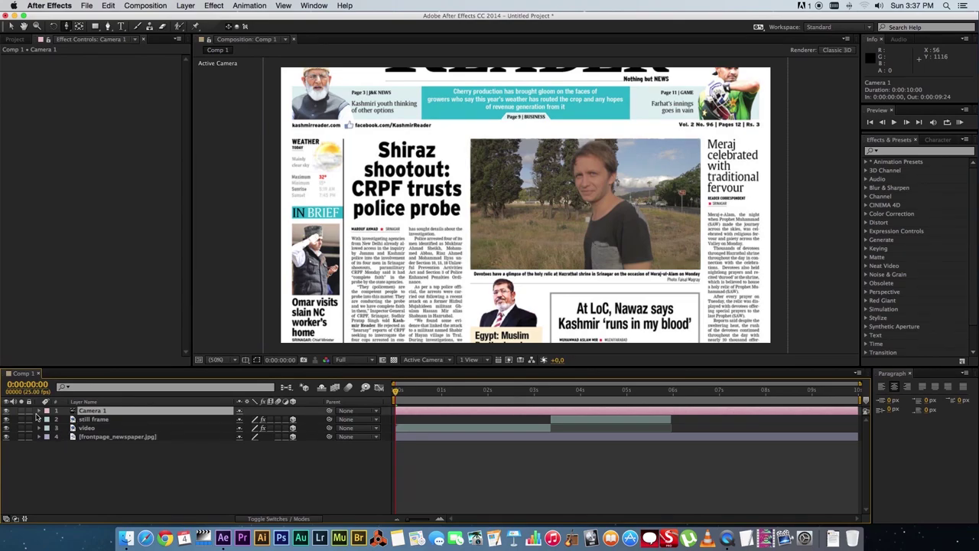
pyautogui.click(39, 411)
pyautogui.click(47, 420)
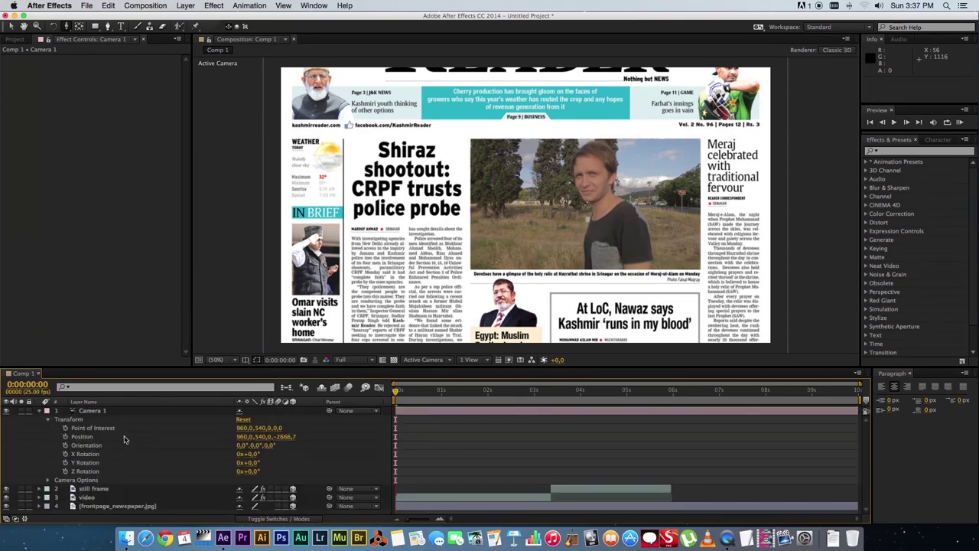
pyautogui.click(66, 430)
pyautogui.click(65, 437)
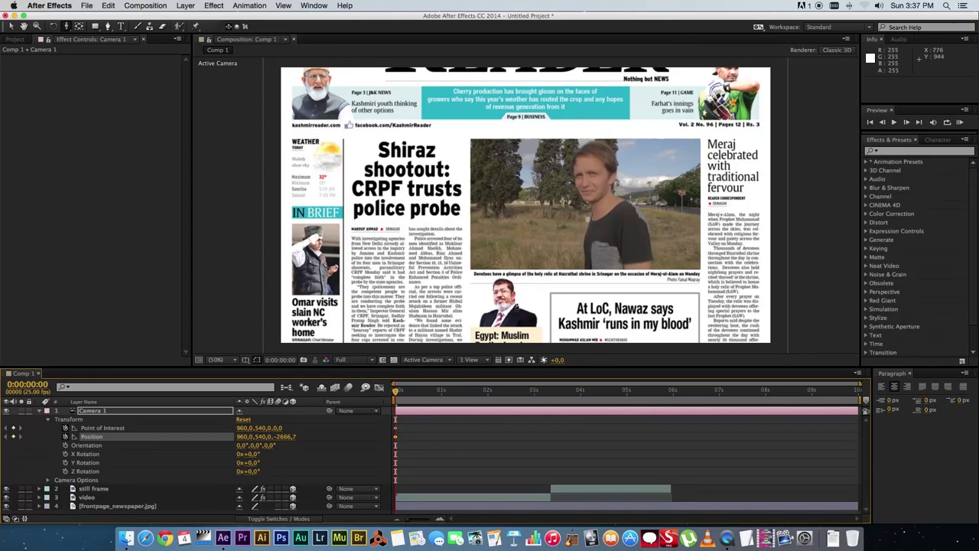
# - Move Camera 1 in to about Z -1418 and across to about X 1190, Y 543, centring the newspaper photo in the frame
pyautogui.click(238, 359)
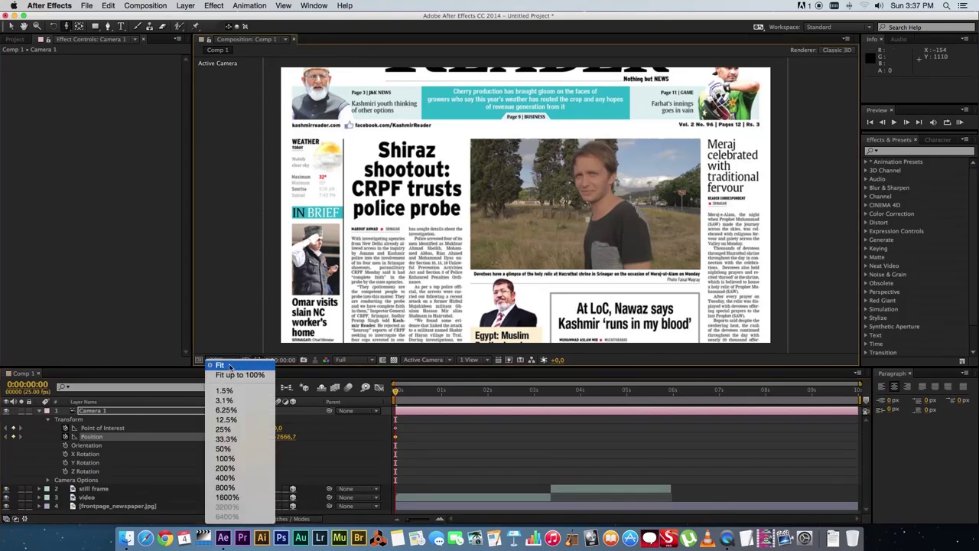
pyautogui.click(231, 349)
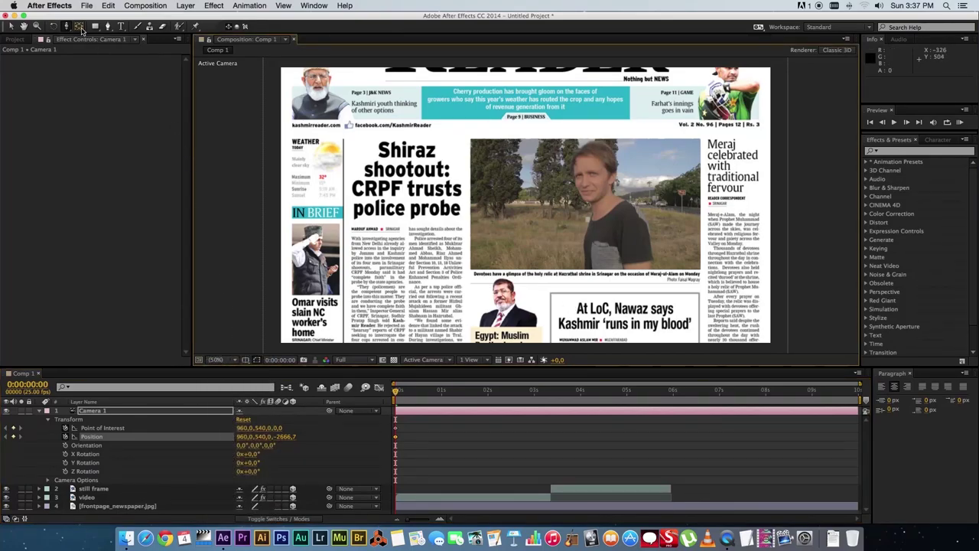
pyautogui.moveTo(385, 278); pyautogui.dragTo(494, 169)
pyautogui.scroll(3, 492, 168)
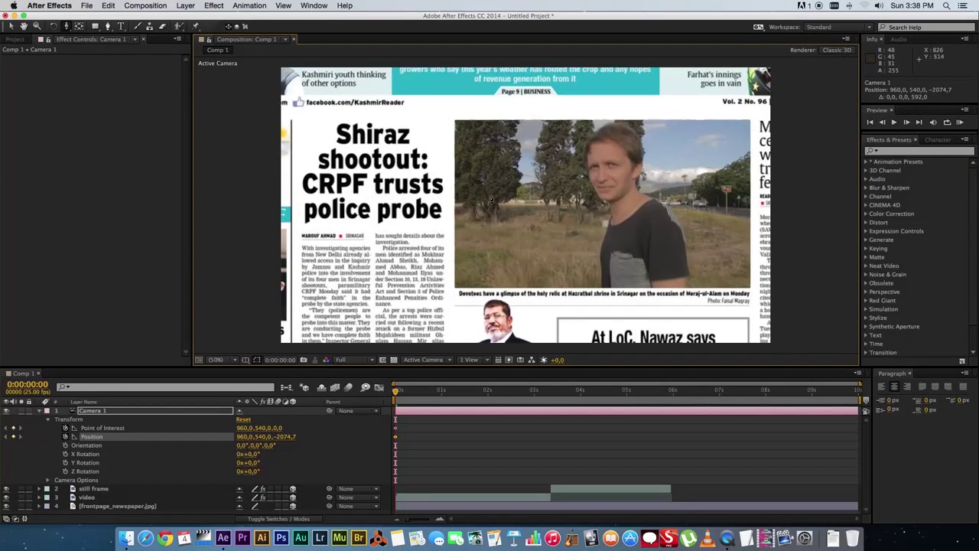
pyautogui.click(67, 27)
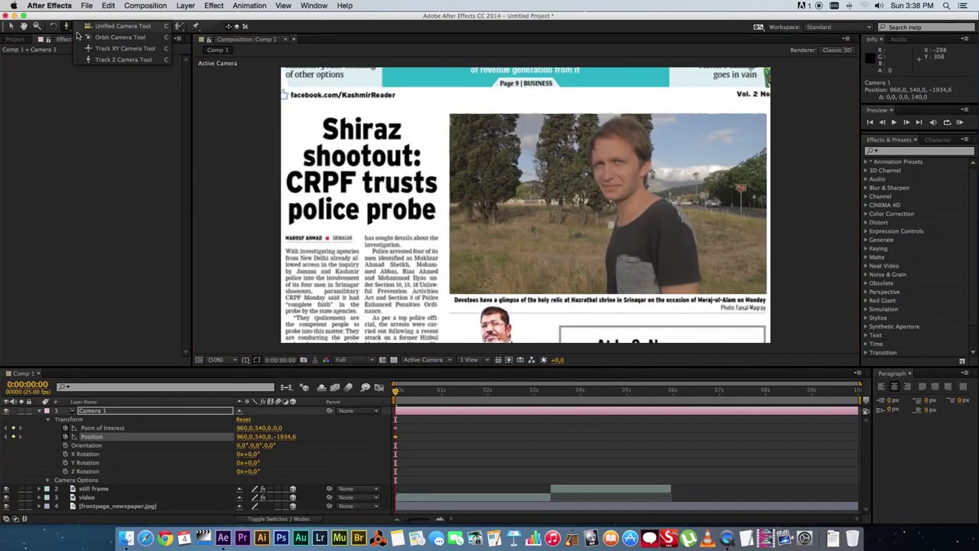
pyautogui.click(112, 59)
pyautogui.moveTo(479, 218); pyautogui.dragTo(481, 154)
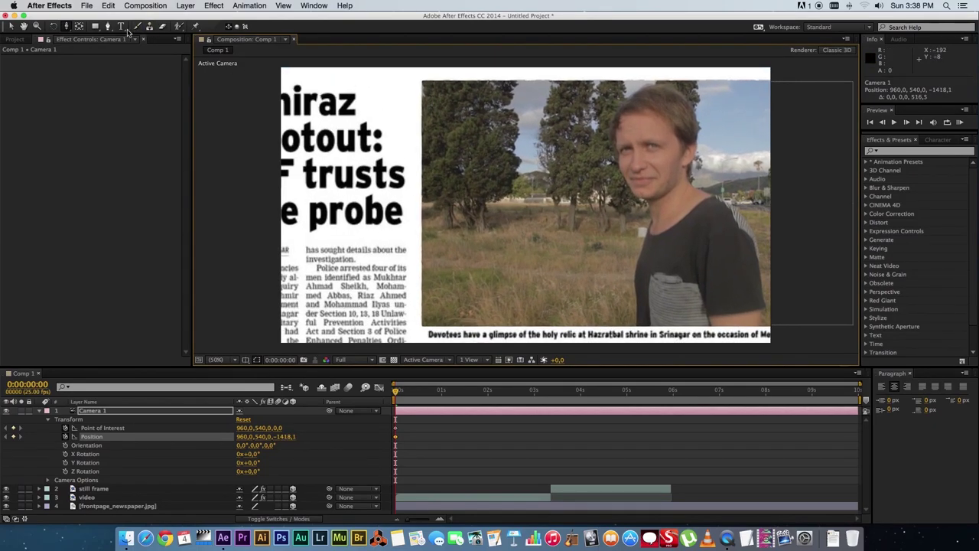
pyautogui.click(68, 27)
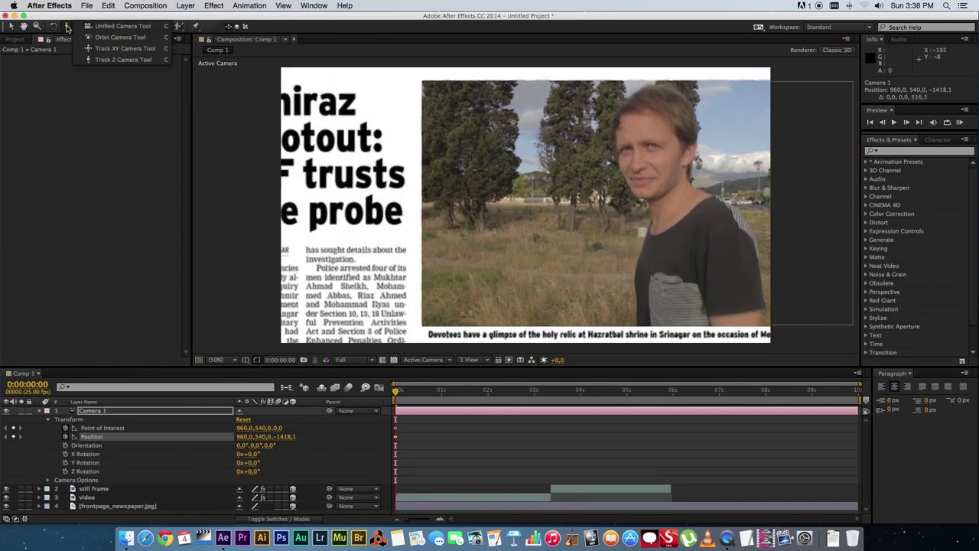
pyautogui.click(112, 50)
pyautogui.moveTo(498, 217); pyautogui.dragTo(376, 204)
# - Move Camera 1 closer to about Z -1201 and adjust it to about X 1189, Y 535 so the video fills the frame
pyautogui.click(65, 29)
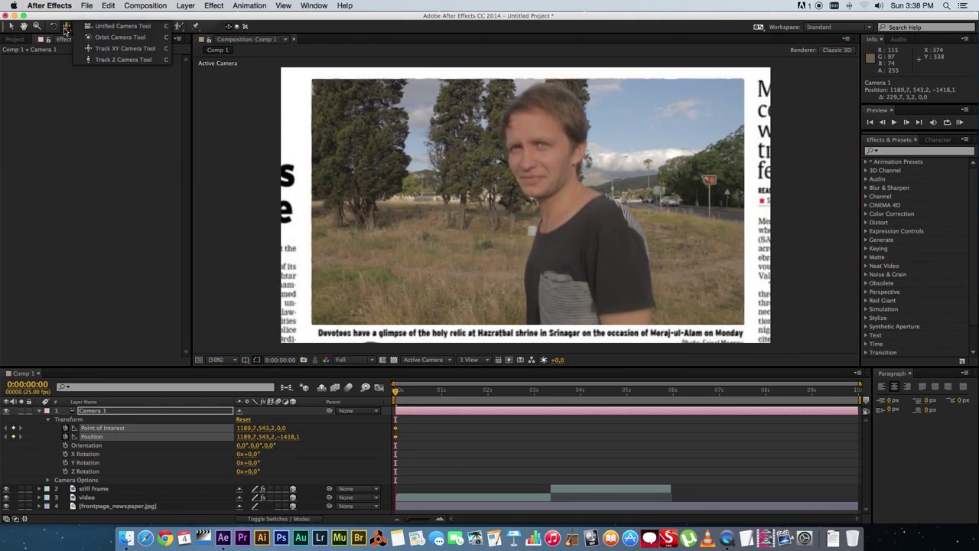
pyautogui.click(115, 61)
pyautogui.moveTo(452, 208); pyautogui.dragTo(466, 170)
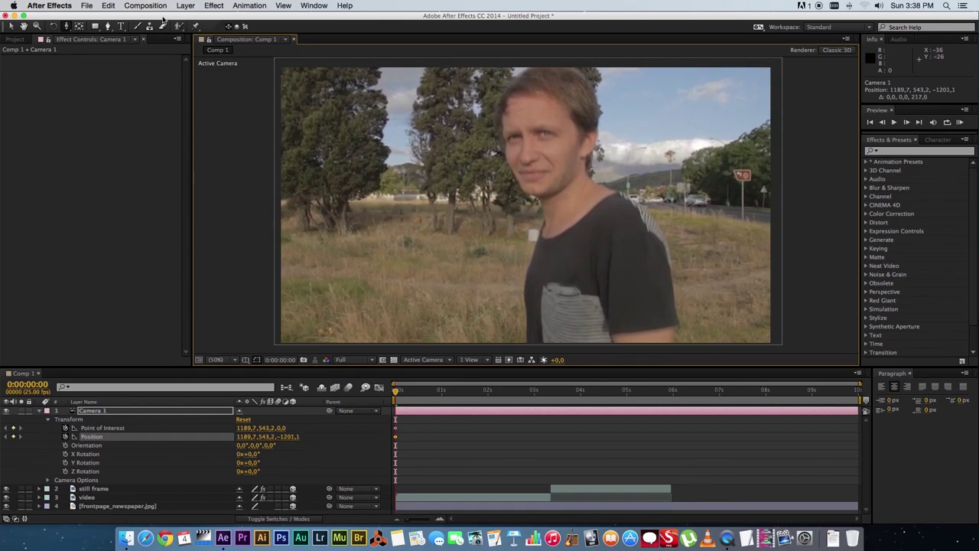
pyautogui.click(68, 31)
pyautogui.click(114, 52)
pyautogui.moveTo(498, 190); pyautogui.dragTo(495, 203)
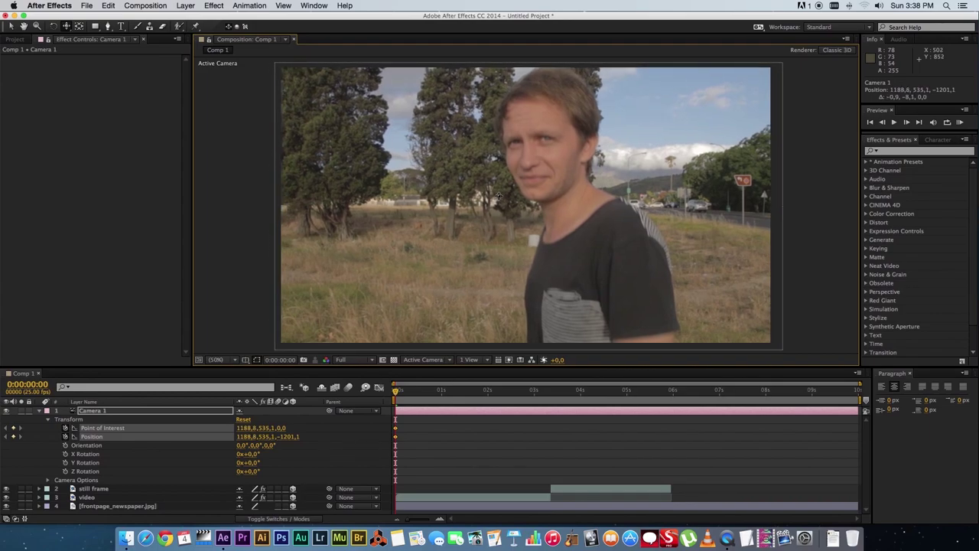
# - At 0:00:03:08, pull Camera 1 back slightly to about Z -1228 and shift it across to about X 1195
pyautogui.moveTo(405, 402); pyautogui.dragTo(549, 394)
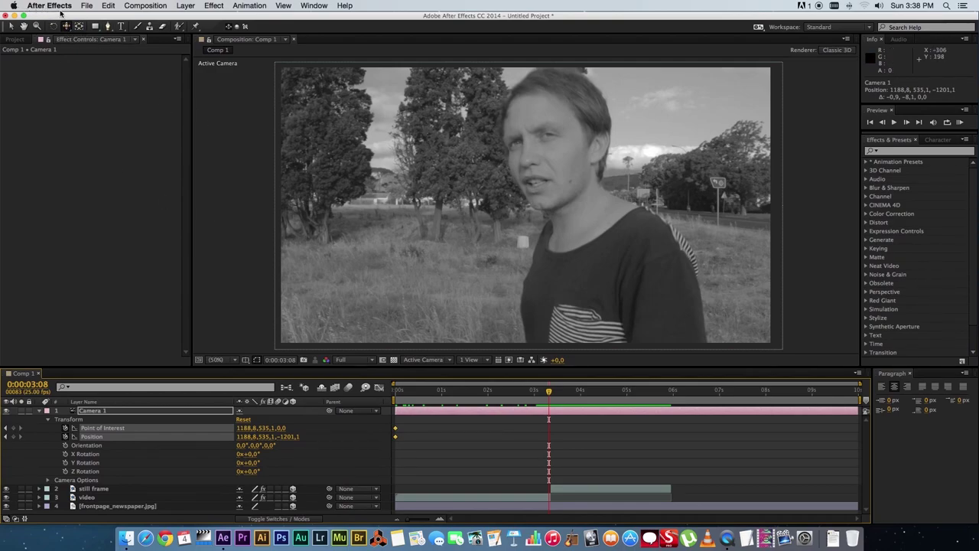
pyautogui.moveTo(67, 31); pyautogui.dragTo(89, 63)
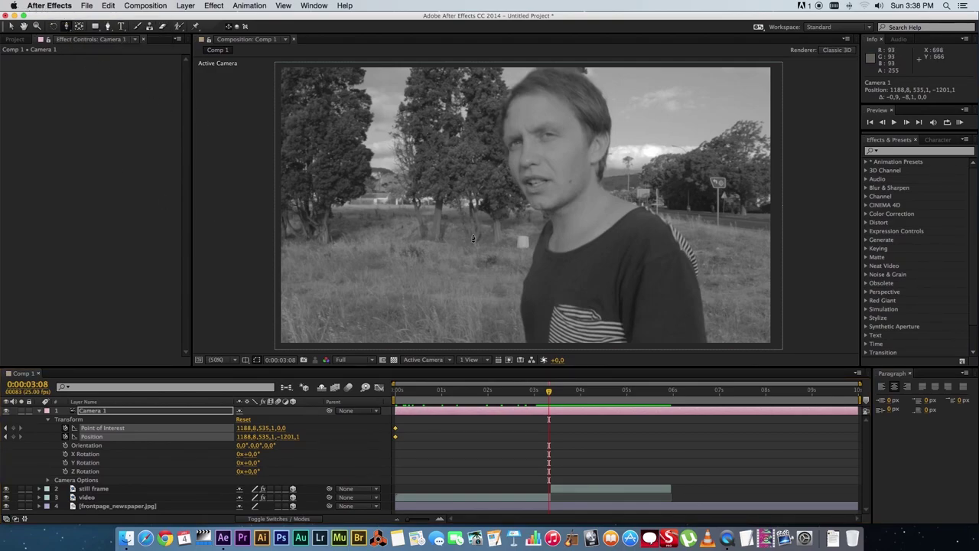
pyautogui.moveTo(496, 212); pyautogui.dragTo(495, 219)
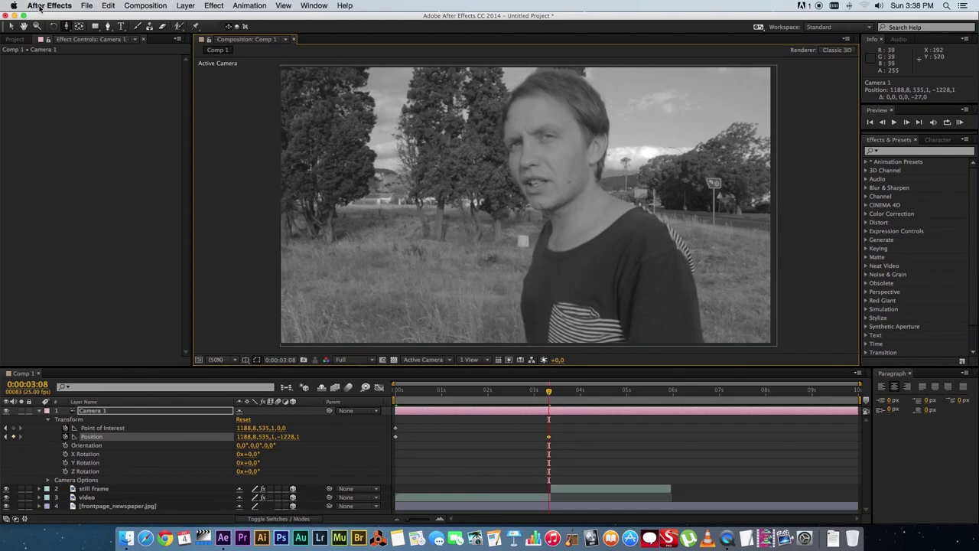
pyautogui.moveTo(66, 29); pyautogui.dragTo(79, 49)
pyautogui.moveTo(479, 181); pyautogui.dragTo(474, 180)
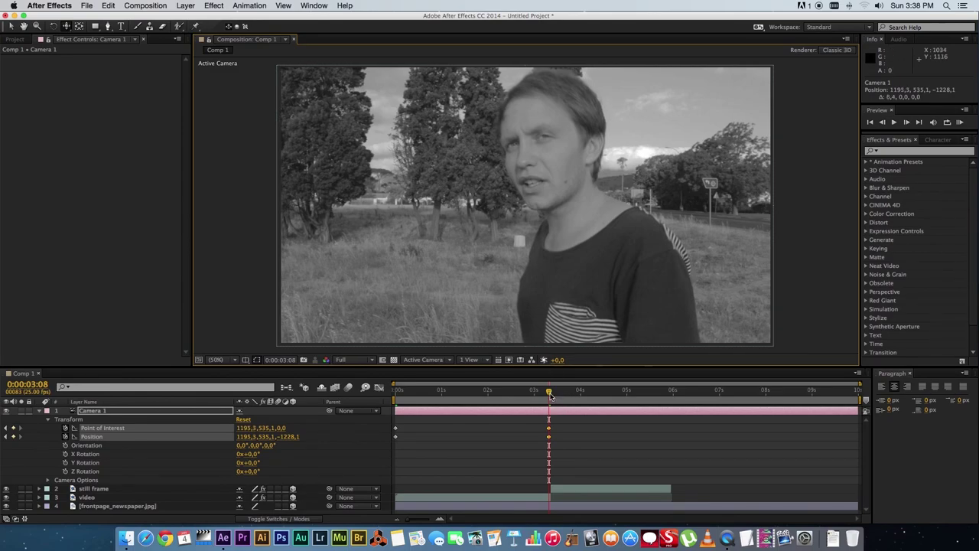
# - At 0:00:03:18, pull Camera 1 back to about Z -1873 to reveal the newspaper around the photo
pyautogui.moveTo(550, 395); pyautogui.dragTo(554, 395)
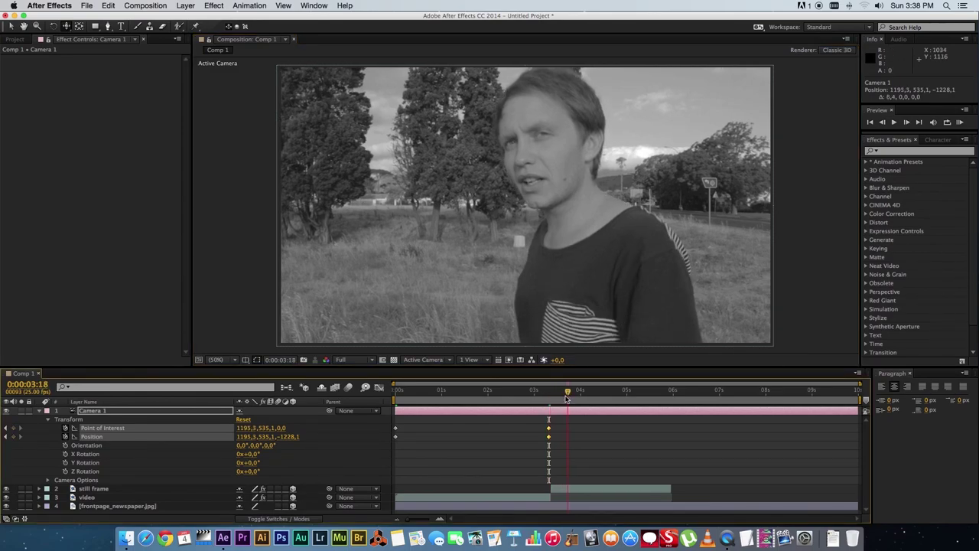
pyautogui.moveTo(68, 29); pyautogui.dragTo(138, 49)
pyautogui.moveTo(563, 213); pyautogui.dragTo(569, 392)
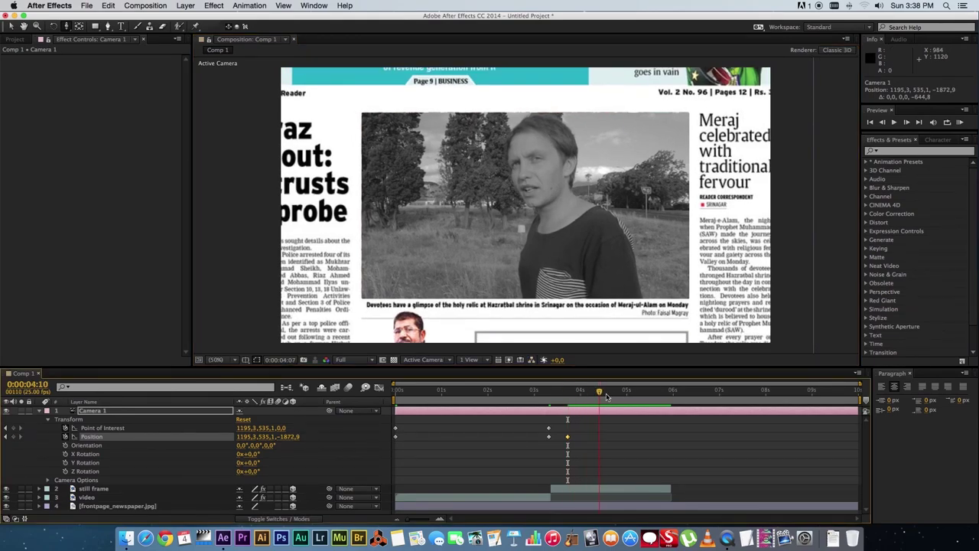
# - At 0:00:05:04, pull Camera 1 back to about Z -2505 and reframe it at about X 927, Y 441
pyautogui.click(633, 396)
pyautogui.moveTo(519, 191); pyautogui.dragTo(172, 54)
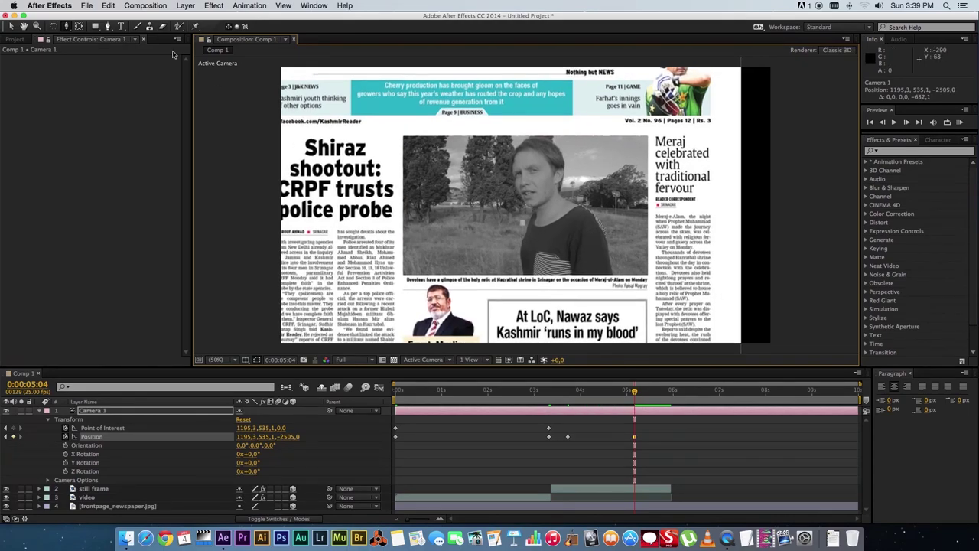
pyautogui.moveTo(67, 23); pyautogui.dragTo(110, 50)
pyautogui.moveTo(514, 235); pyautogui.dragTo(585, 260)
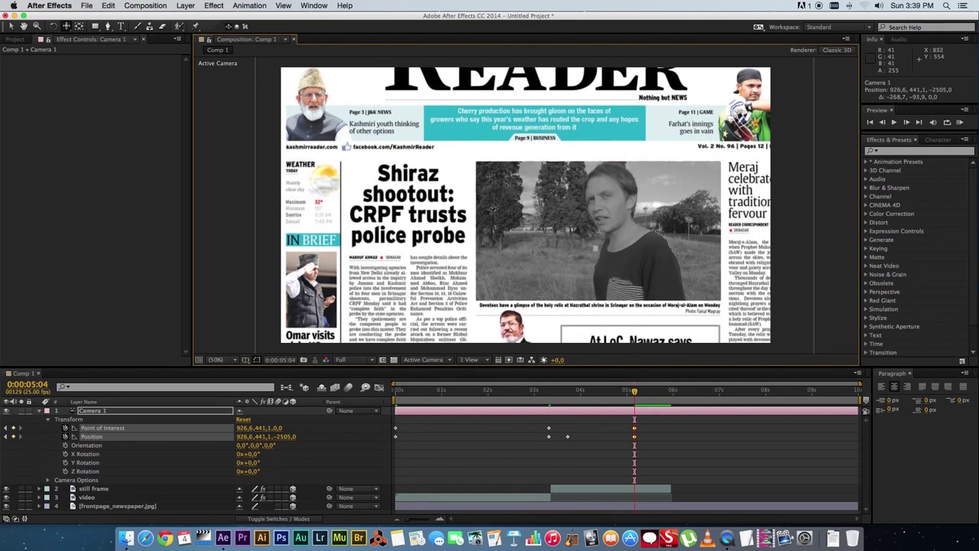
# - Return to 0:00:00:00 and select all of Camera 1's Point of Interest and Position keyframes
pyautogui.moveTo(630, 392); pyautogui.dragTo(396, 392)
pyautogui.click(11, 26)
pyautogui.moveTo(651, 437); pyautogui.dragTo(397, 423)
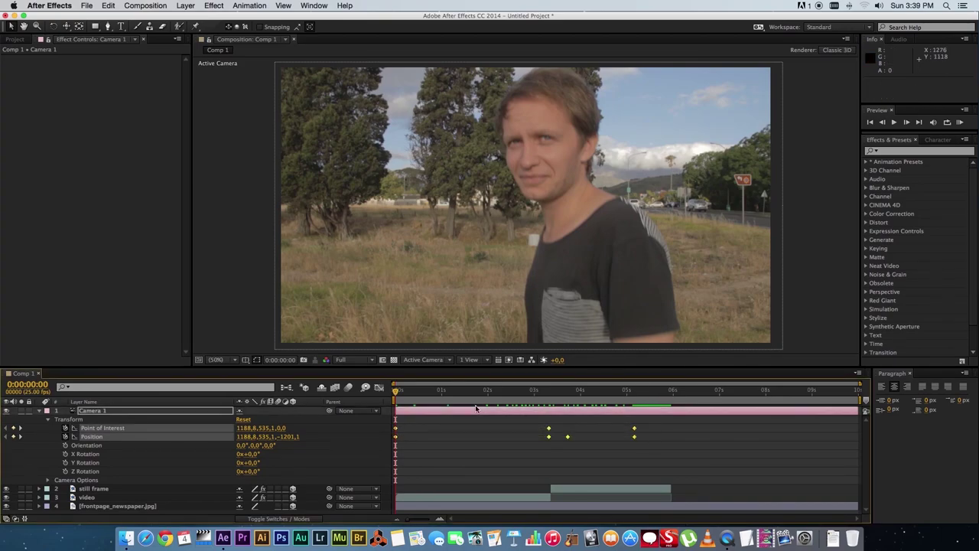
# - Set the temporal interpolation of the selected camera keyframes to Linear
pyautogui.rightClick(548, 431)
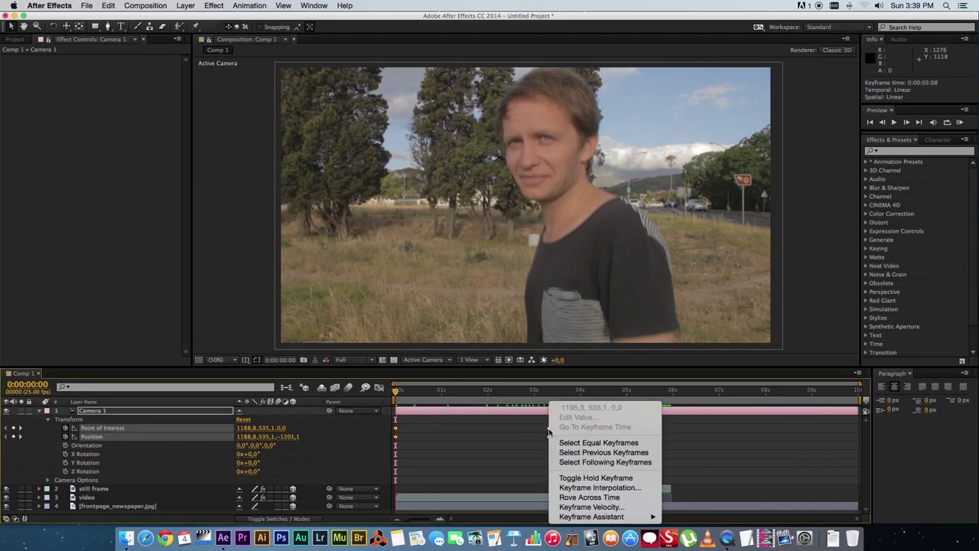
pyautogui.click(600, 488)
pyautogui.click(509, 256)
pyautogui.click(506, 228)
pyautogui.click(503, 225)
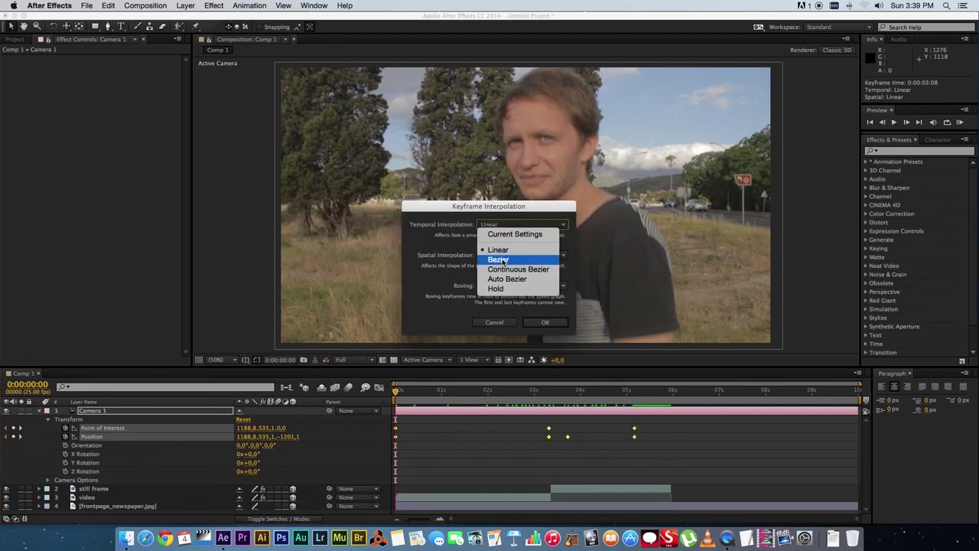
pyautogui.click(501, 251)
pyautogui.click(544, 322)
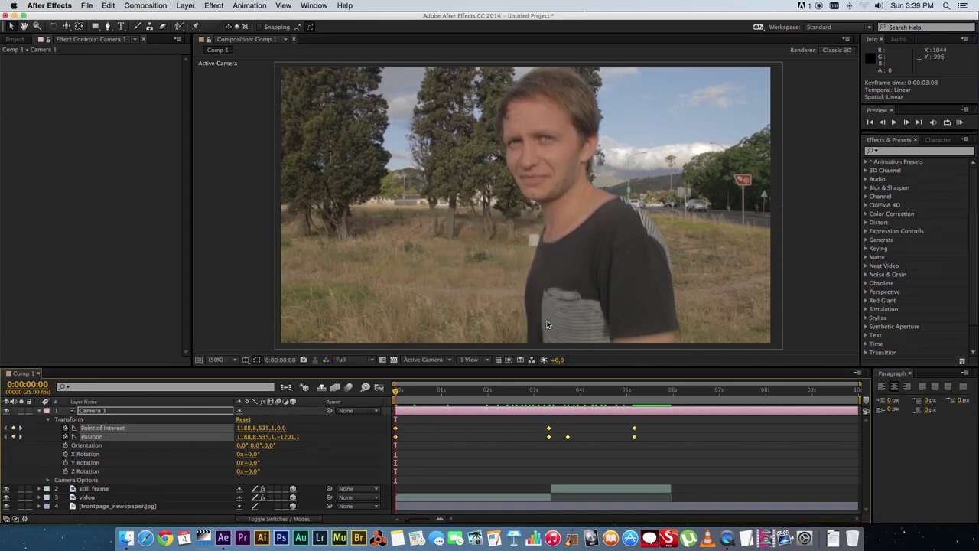
# - Apply Easy Ease to the selected camera keyframes and preview the camera move, stopping at 0:00:04:11
pyautogui.rightClick(550, 436)
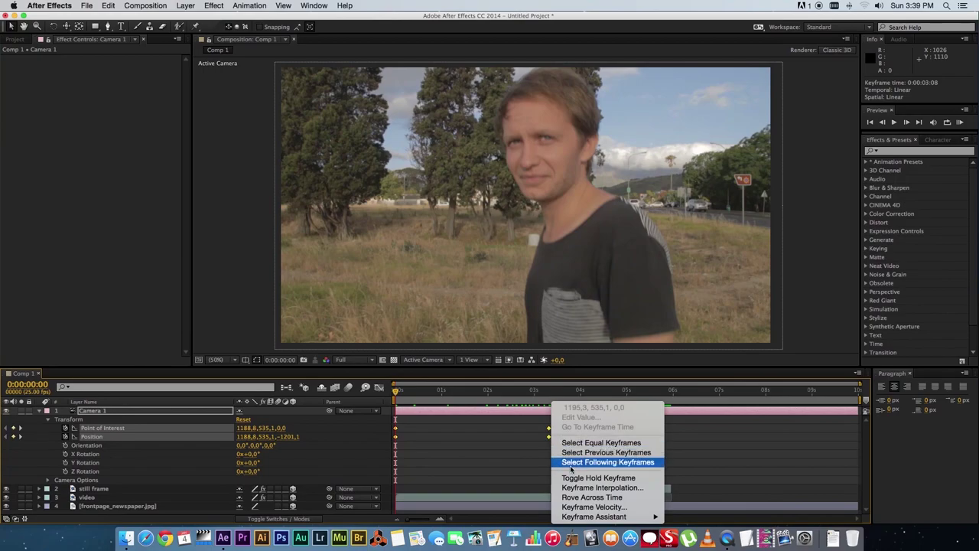
pyautogui.moveTo(595, 517)
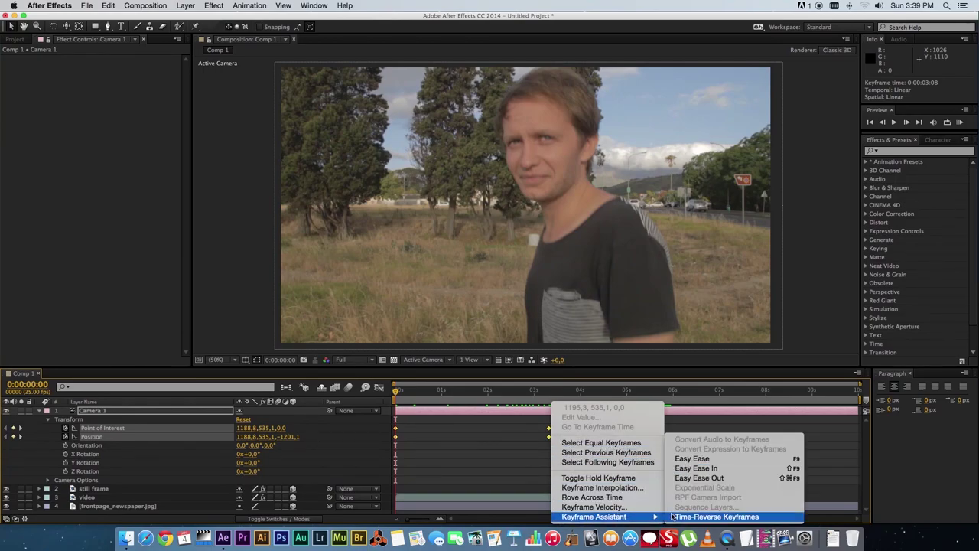
pyautogui.click(709, 459)
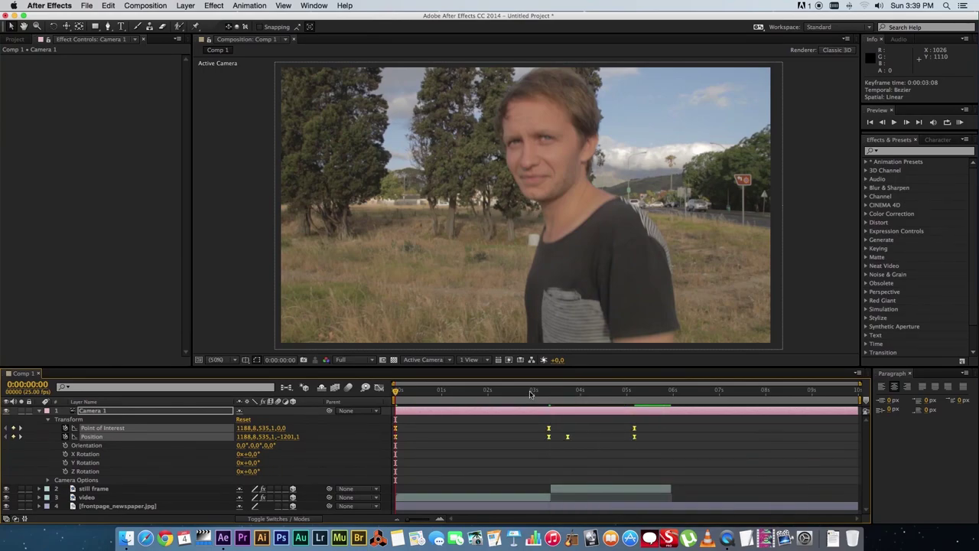
pyautogui.press('KP_0')
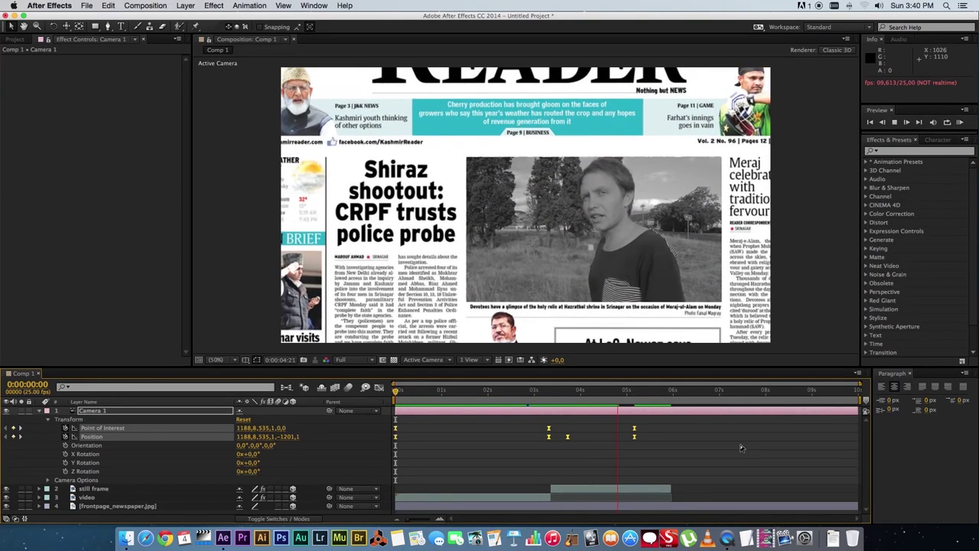
pyautogui.click(599, 403)
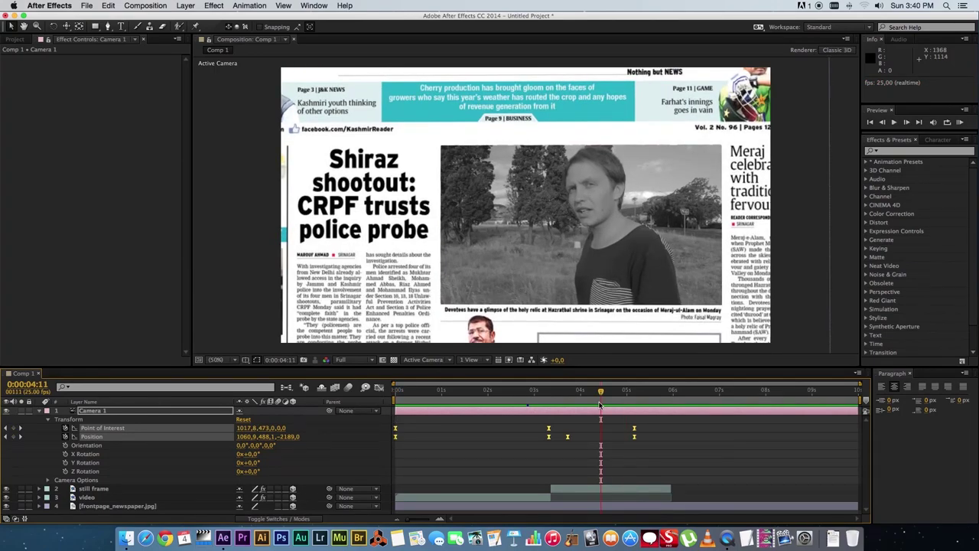